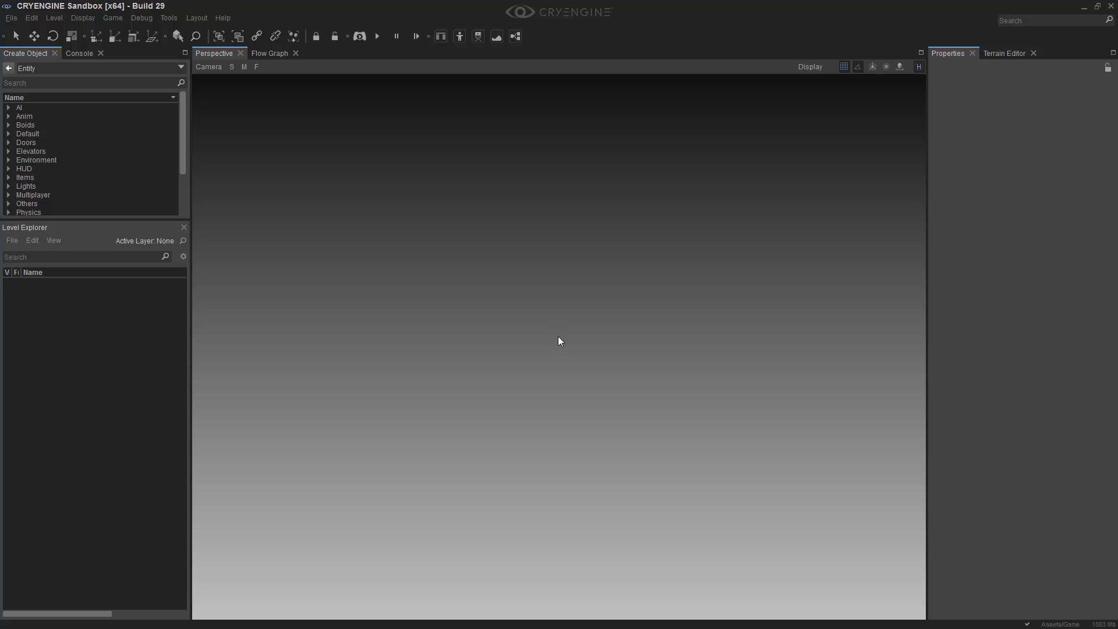
Open the global TOD_street_light module in the Flow Graph editor
{"action": "left_click", "coordinate": [271, 53]}
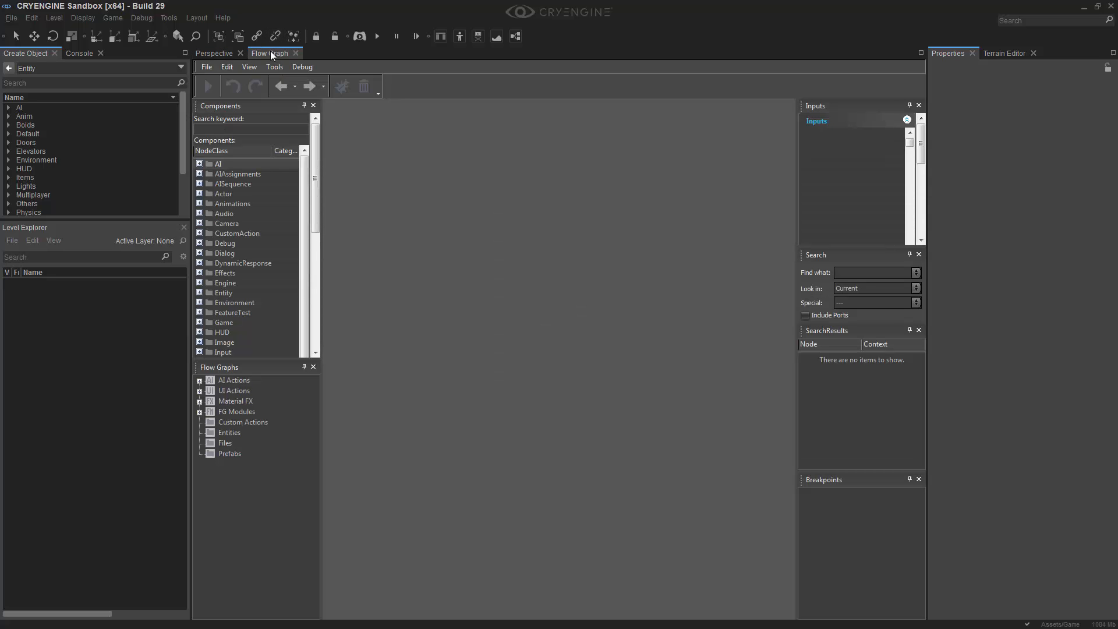
{"action": "left_click", "coordinate": [200, 412]}
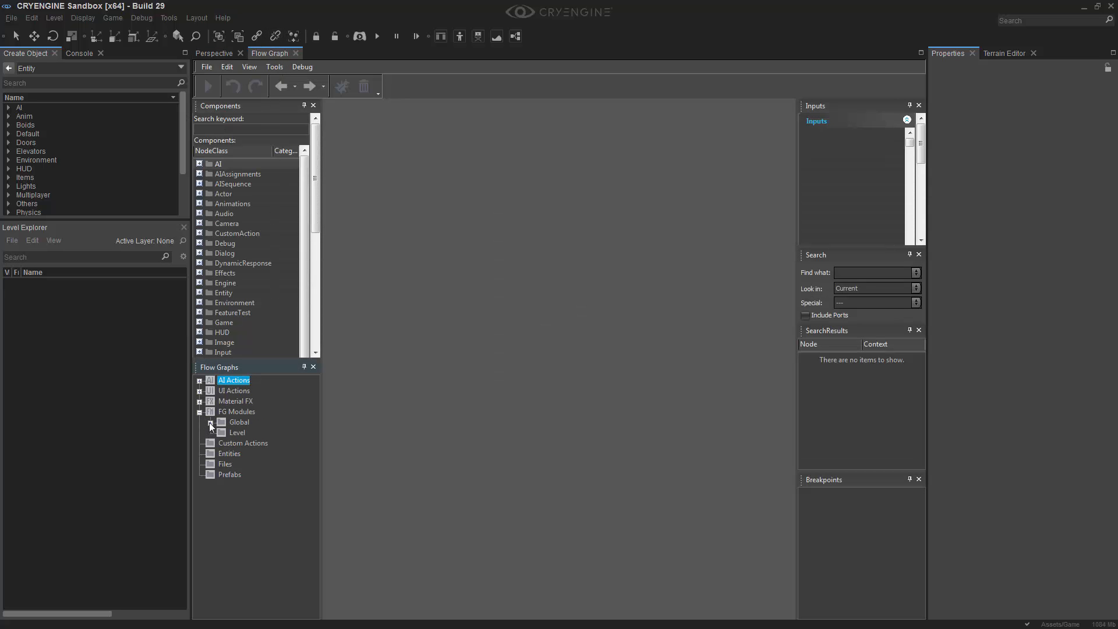
{"action": "left_click", "coordinate": [210, 422]}
{"action": "left_click", "coordinate": [253, 433]}
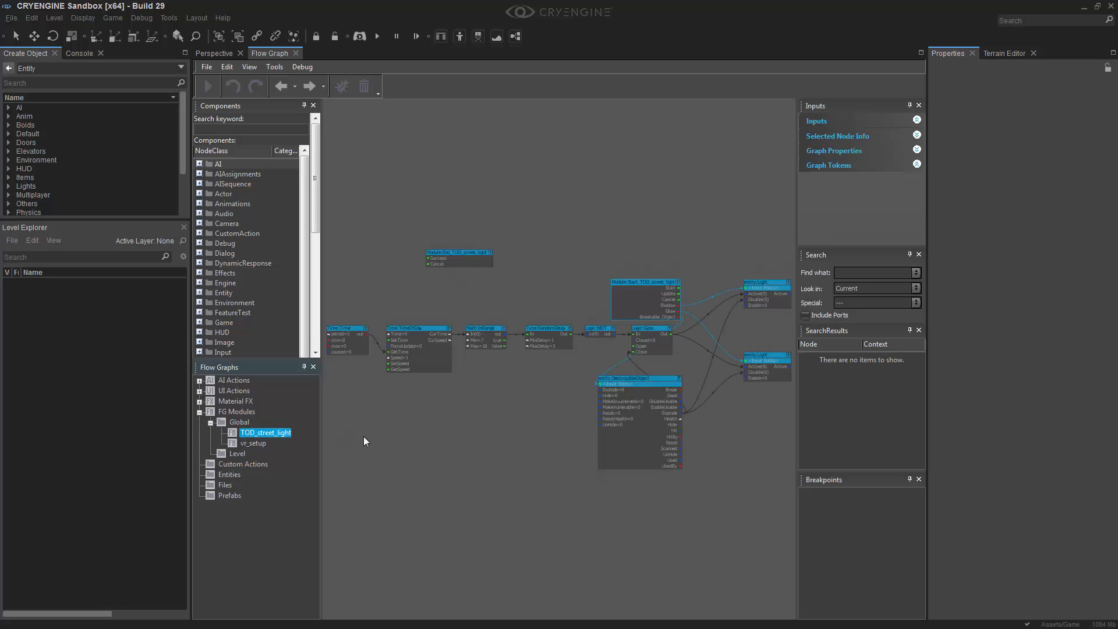
{"action": "scroll", "coordinate": [515, 438], "scroll_direction": "down", "scroll_amount": 2}
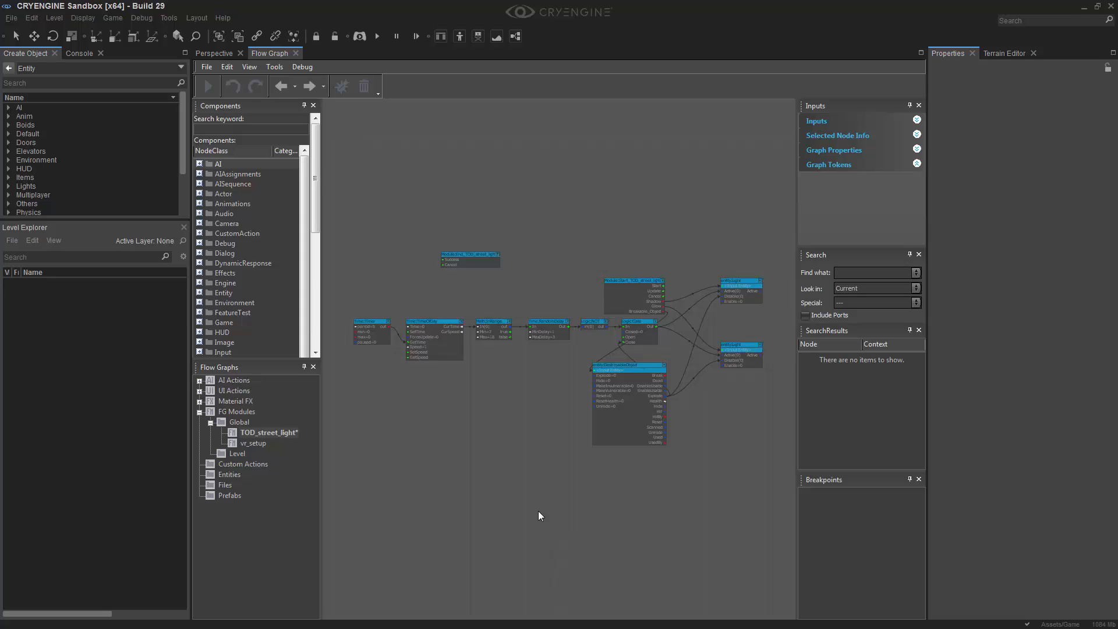
Add a Module:Call_TOD_street_light node to the empty area above the Module:End_TOD_street_light node
{"action": "left_click_drag", "start_coordinate": [316, 200], "coordinate": [320, 304]}
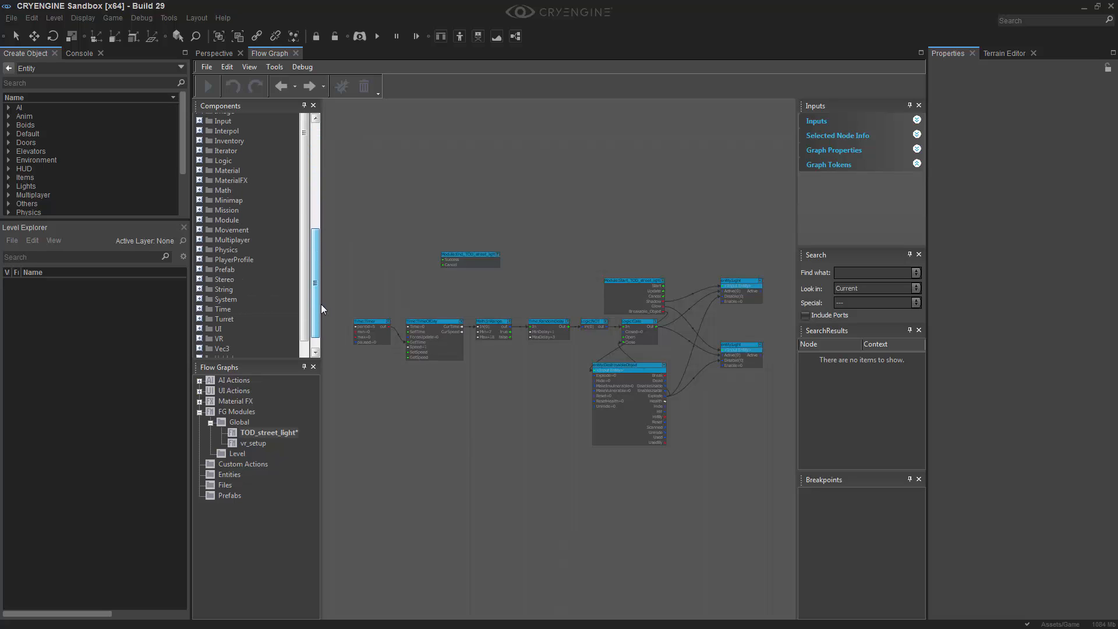
{"action": "left_click", "coordinate": [199, 219]}
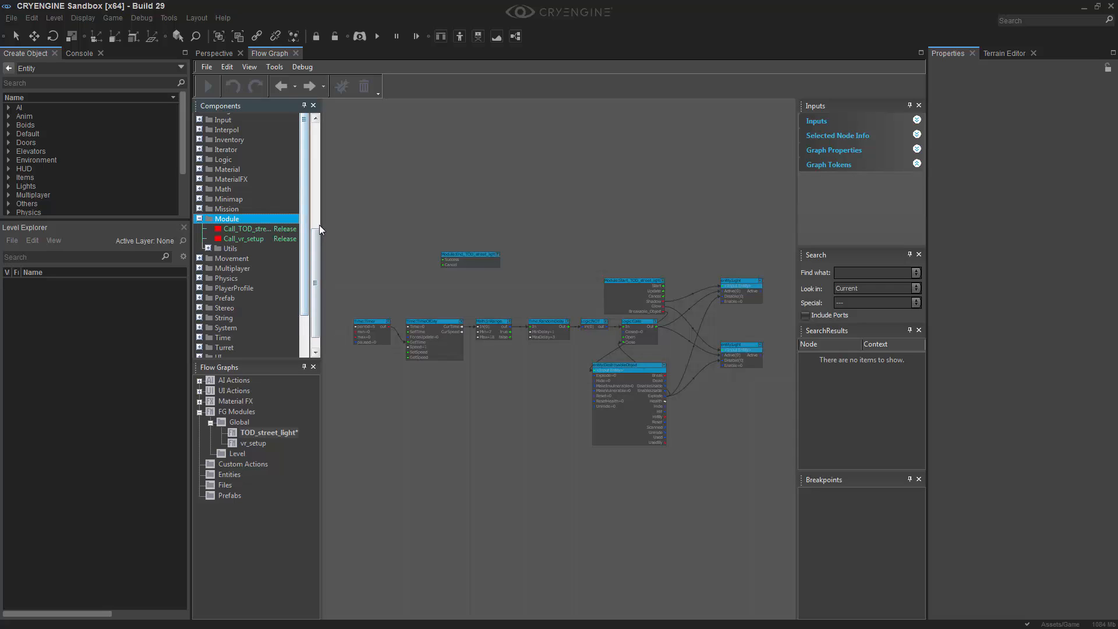
{"action": "left_click_drag", "start_coordinate": [320, 225], "coordinate": [376, 226]}
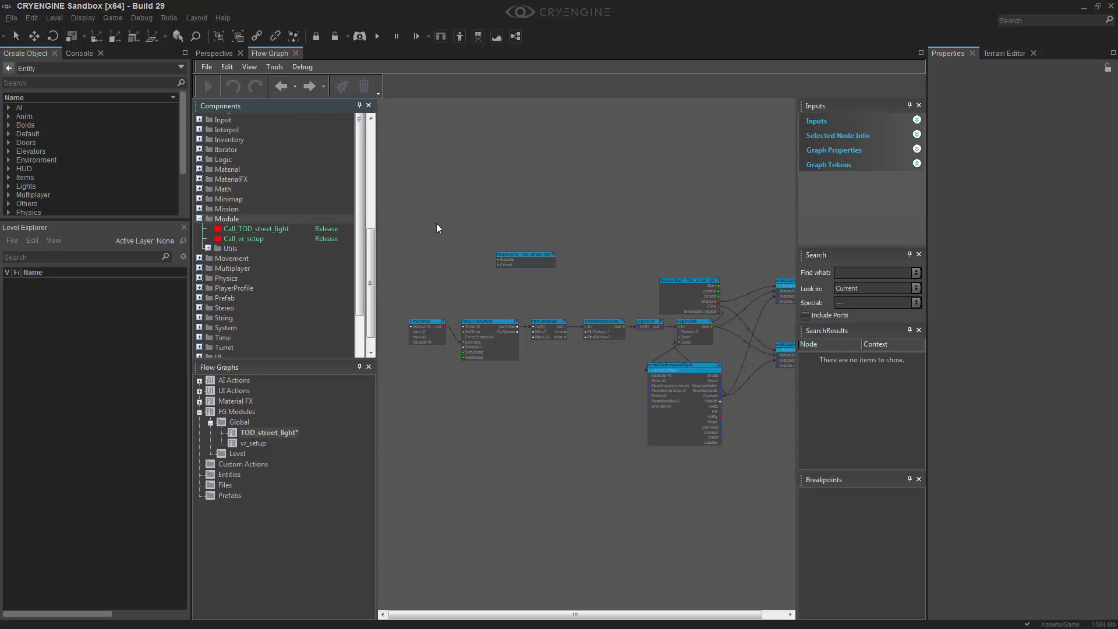
{"action": "left_click_drag", "start_coordinate": [269, 230], "coordinate": [506, 182]}
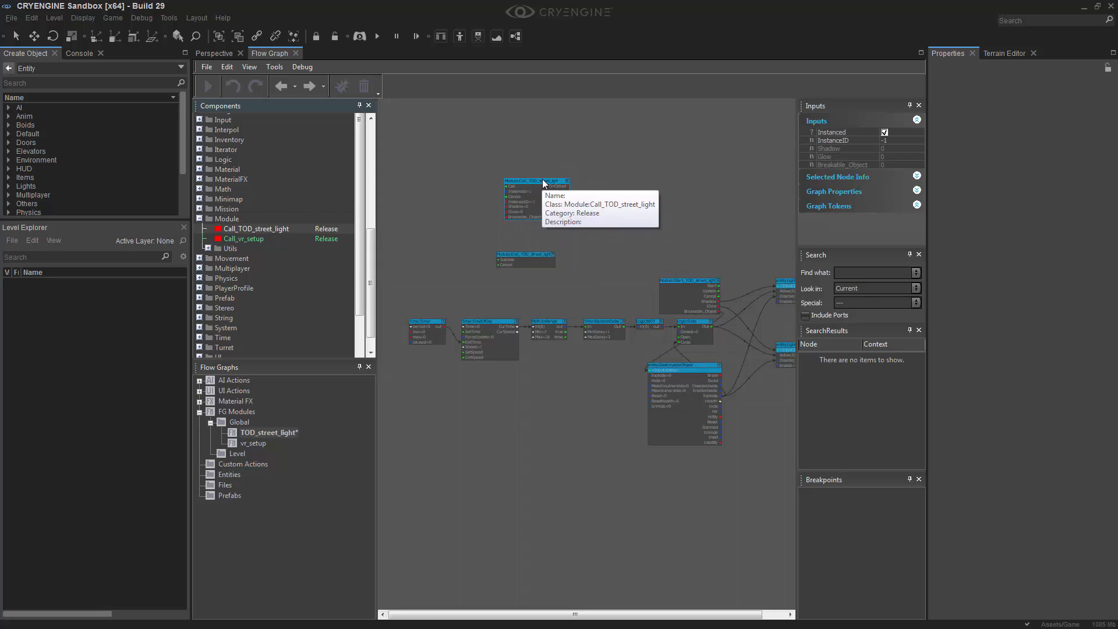
Examine the ports of the Call_TOD_street_light node and the layout of the surrounding street light graph
{"action": "scroll", "coordinate": [543, 184], "scroll_direction": "up", "scroll_amount": 5}
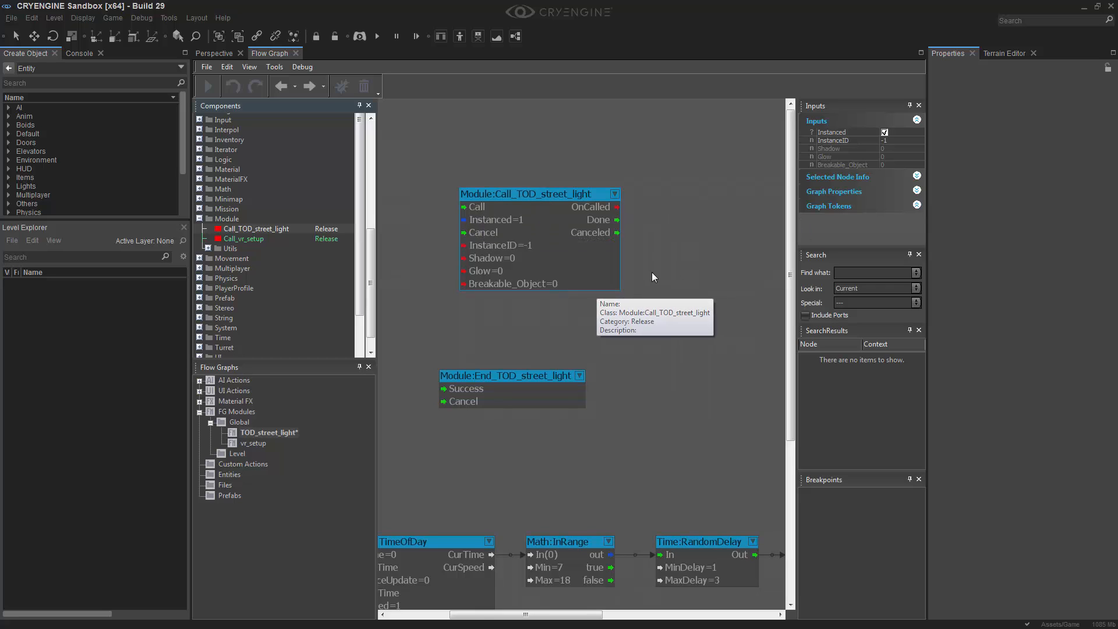
{"action": "right_click_drag", "start_coordinate": [651, 281], "coordinate": [552, 273]}
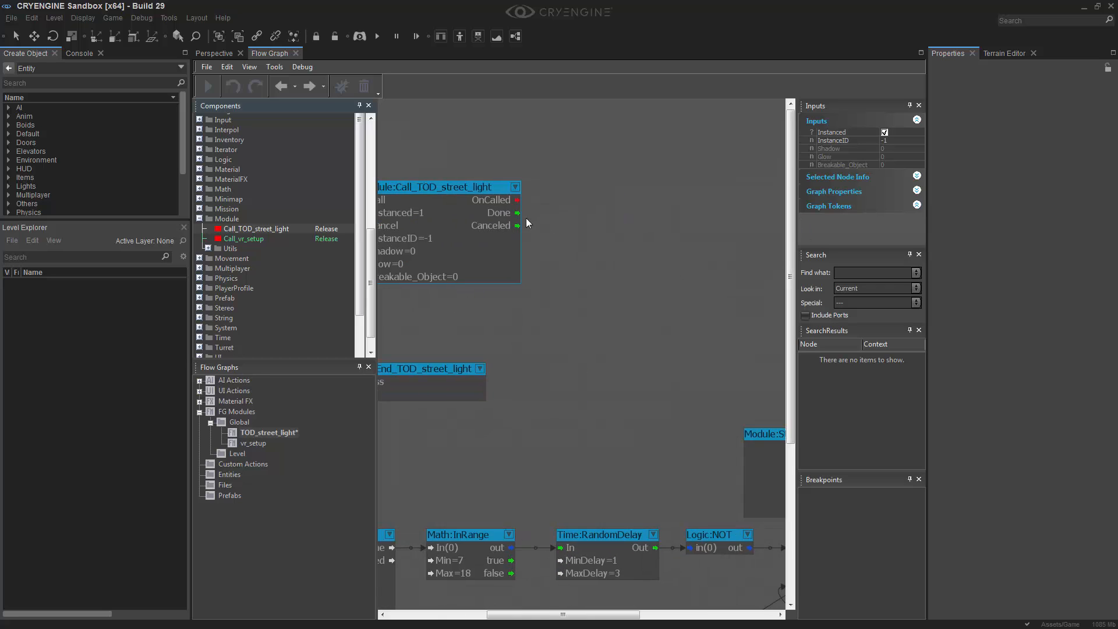
{"action": "scroll", "coordinate": [653, 442], "scroll_direction": "down", "scroll_amount": 1}
{"action": "scroll", "coordinate": [653, 443], "scroll_direction": "down", "scroll_amount": 4}
{"action": "right_click_drag", "start_coordinate": [659, 464], "coordinate": [595, 345]}
{"action": "scroll", "coordinate": [629, 357], "scroll_direction": "down", "scroll_amount": 1}
{"action": "left_click", "coordinate": [623, 349]}
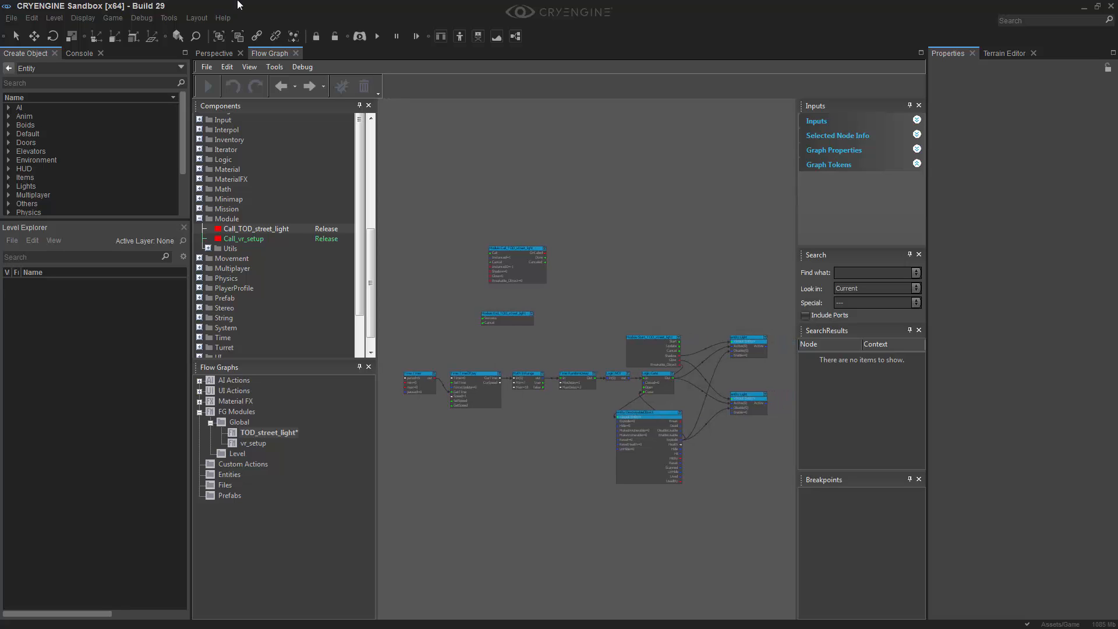
Create a new global flow graph module and save it as tutorialModule in the FlowgraphModules folder
{"action": "left_click", "coordinate": [207, 68]}
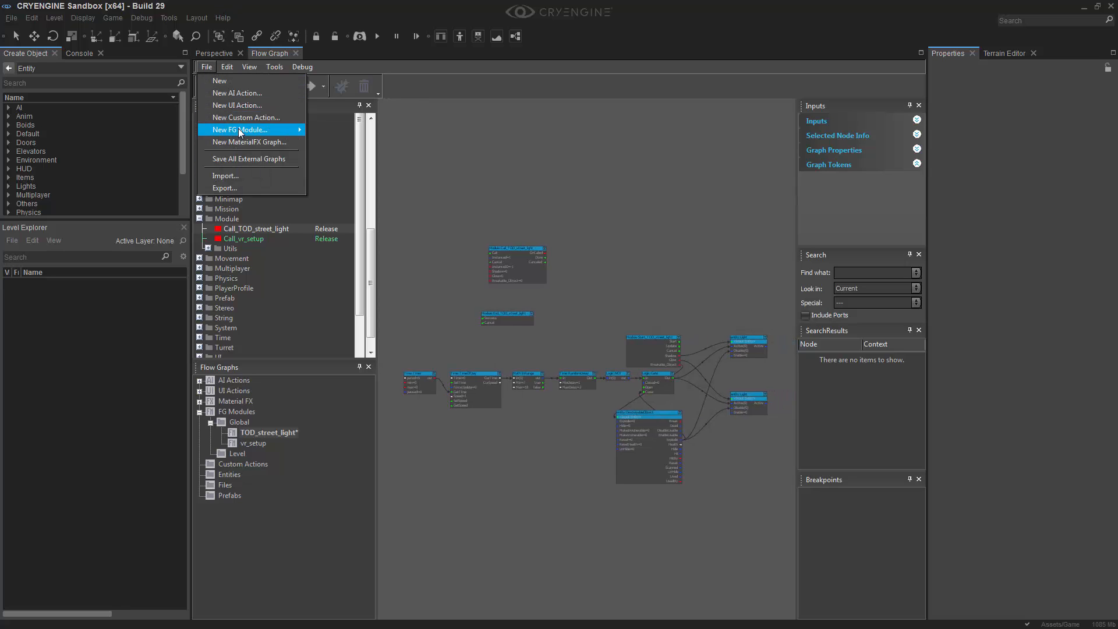
{"action": "mouse_move", "coordinate": [240, 131]}
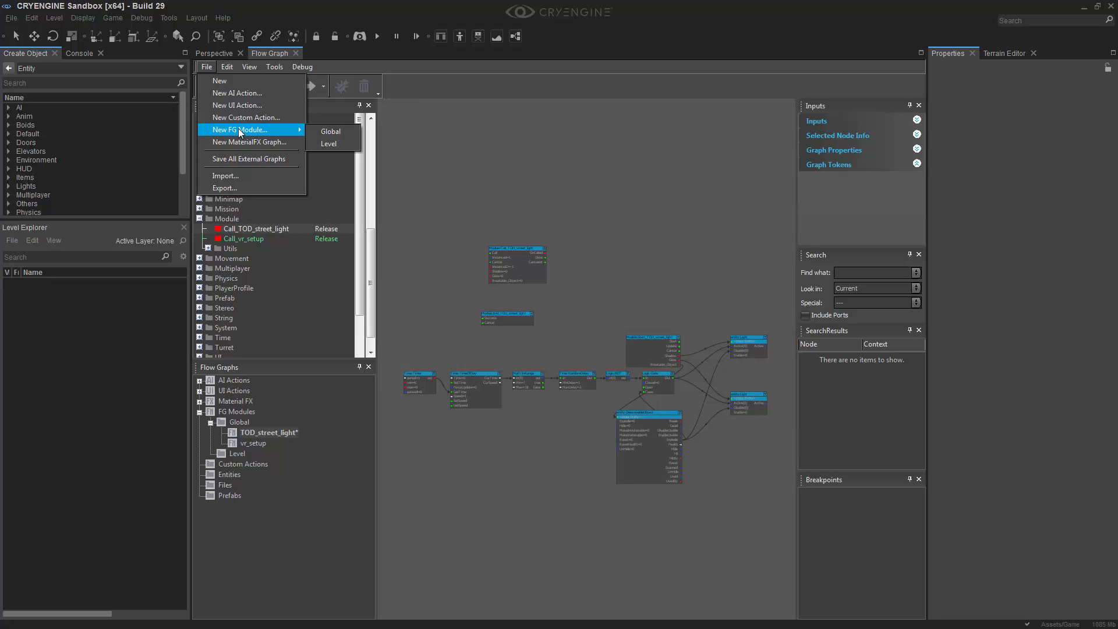
{"action": "left_click", "coordinate": [344, 133]}
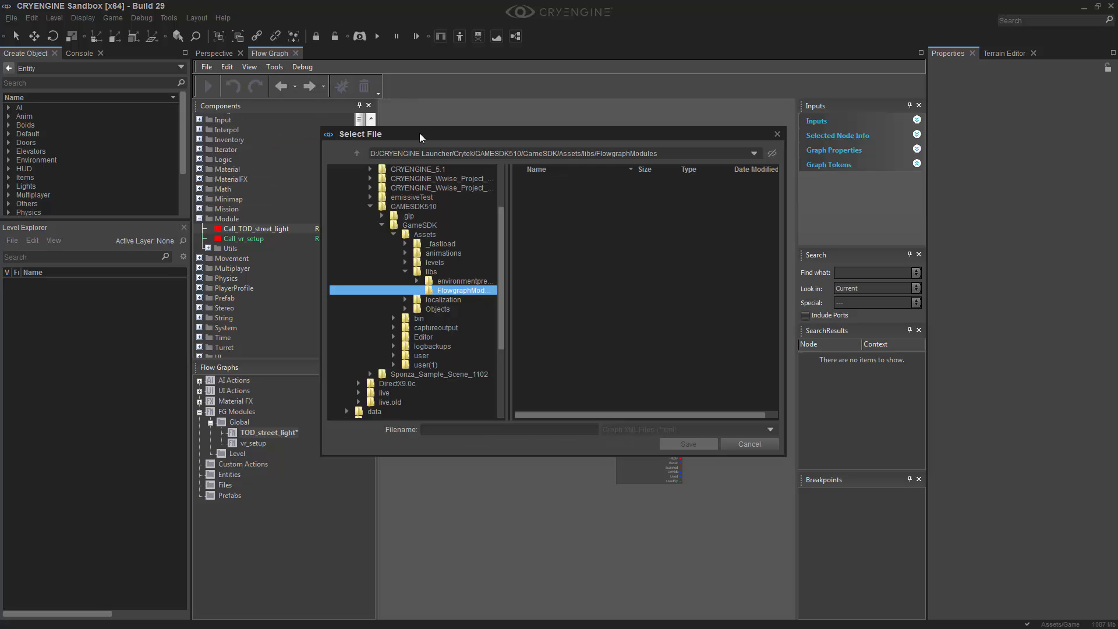
{"action": "type", "text": "tutorialModule"}
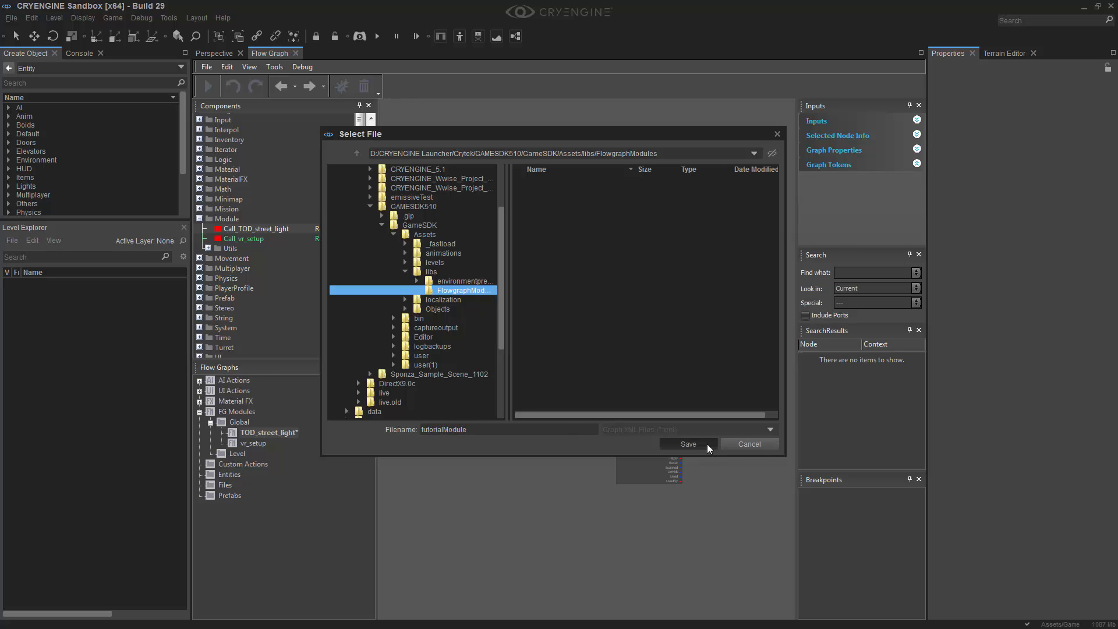
{"action": "left_click", "coordinate": [689, 444]}
{"action": "scroll", "coordinate": [509, 463], "scroll_direction": "up", "scroll_amount": 2}
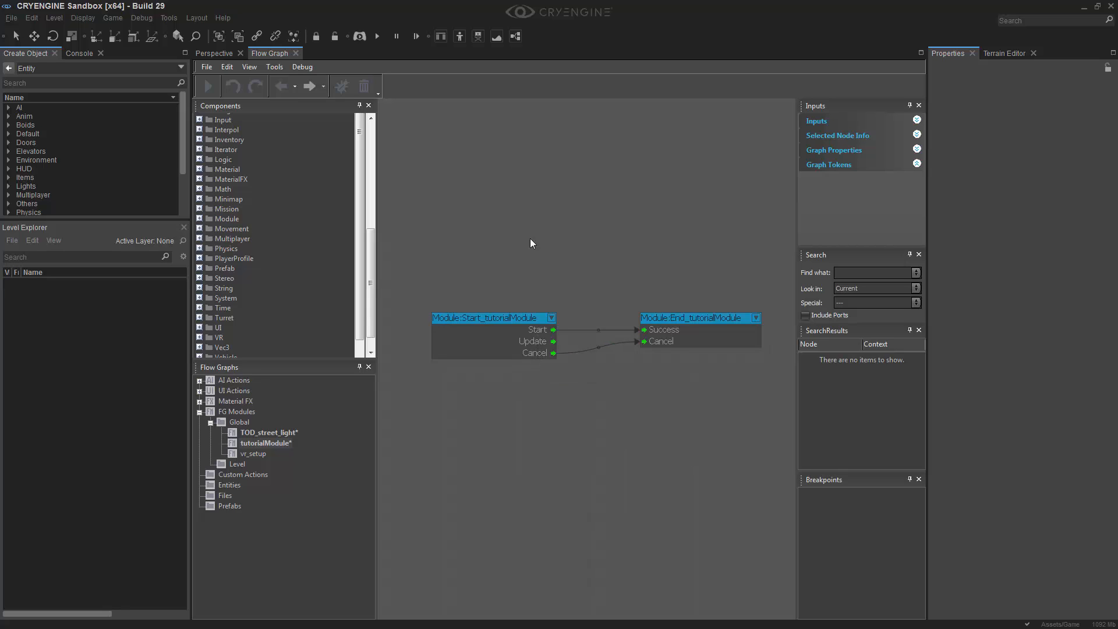
Add an input port named collinPort of type Int to the tutorialModule ports
{"action": "left_click", "coordinate": [285, 69]}
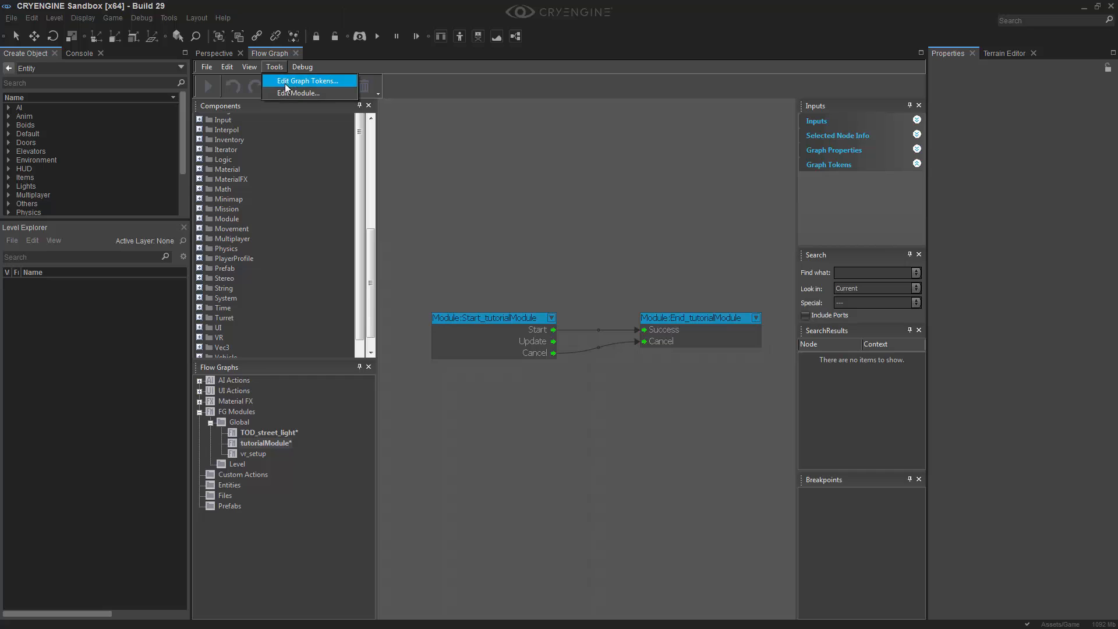
{"action": "left_click", "coordinate": [285, 95]}
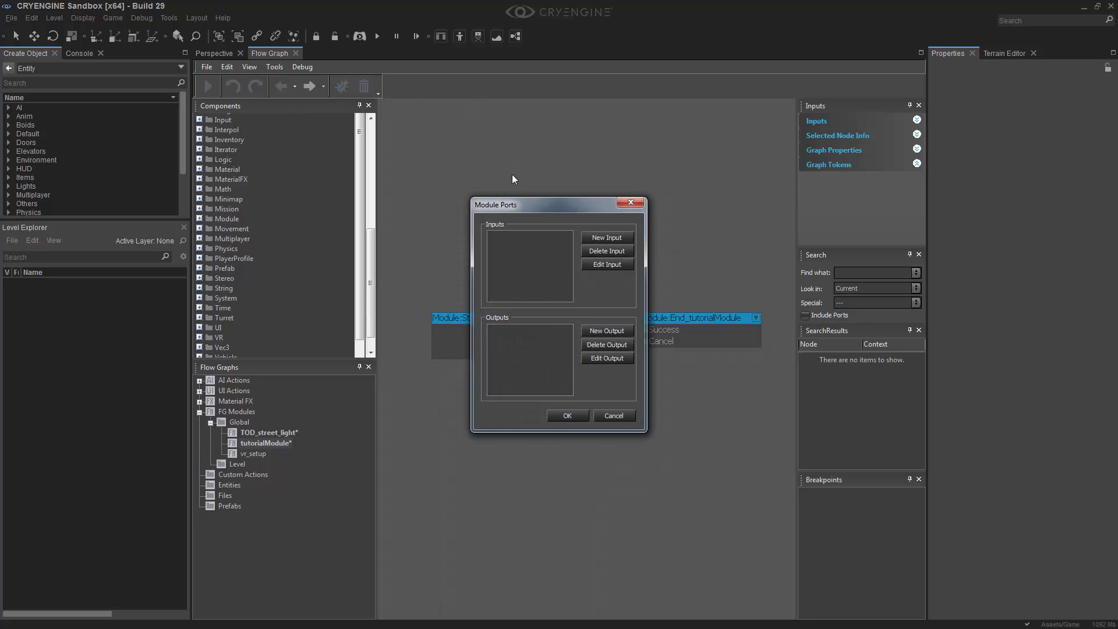
{"action": "left_click_drag", "start_coordinate": [515, 204], "coordinate": [833, 145]}
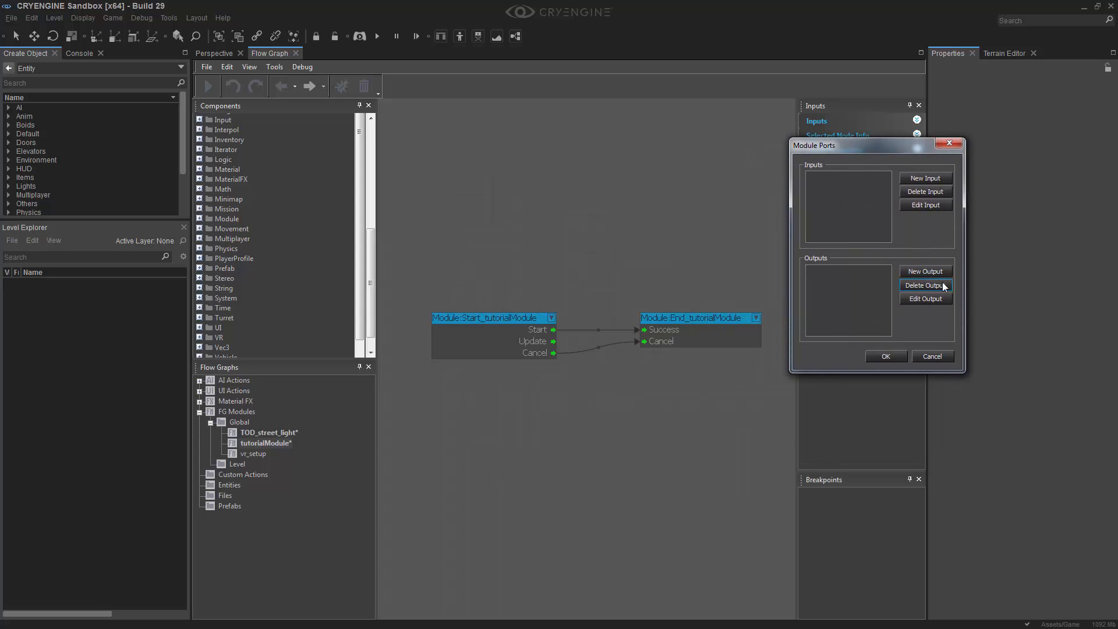
{"action": "left_click", "coordinate": [923, 179]}
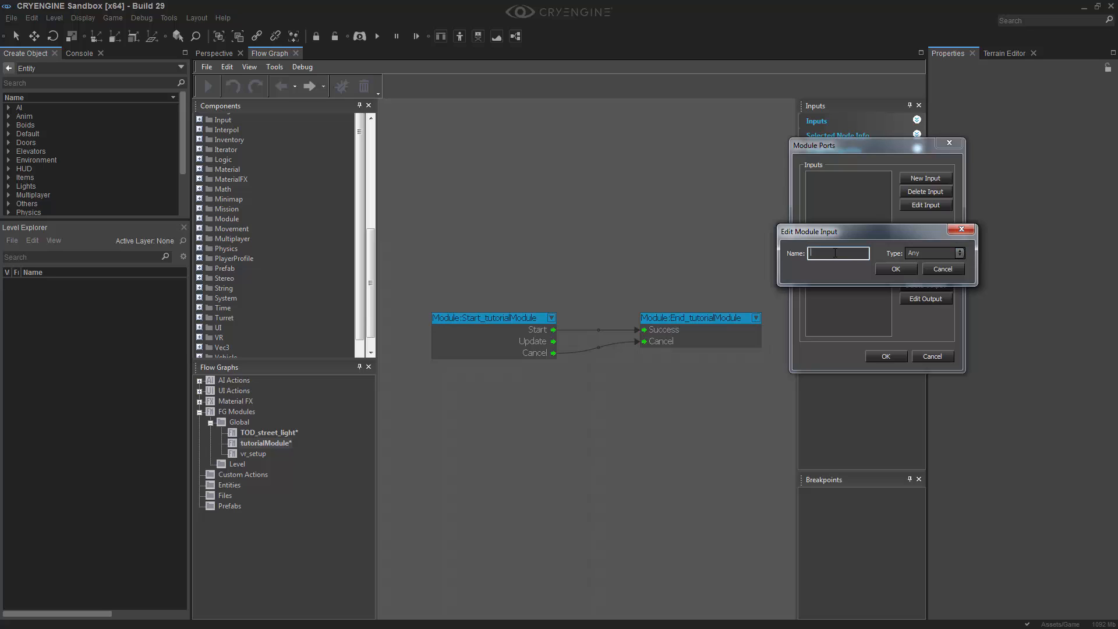
{"action": "type", "text": "col"}
{"action": "type", "text": "linN"}
{"action": "left_click", "coordinate": [961, 255]}
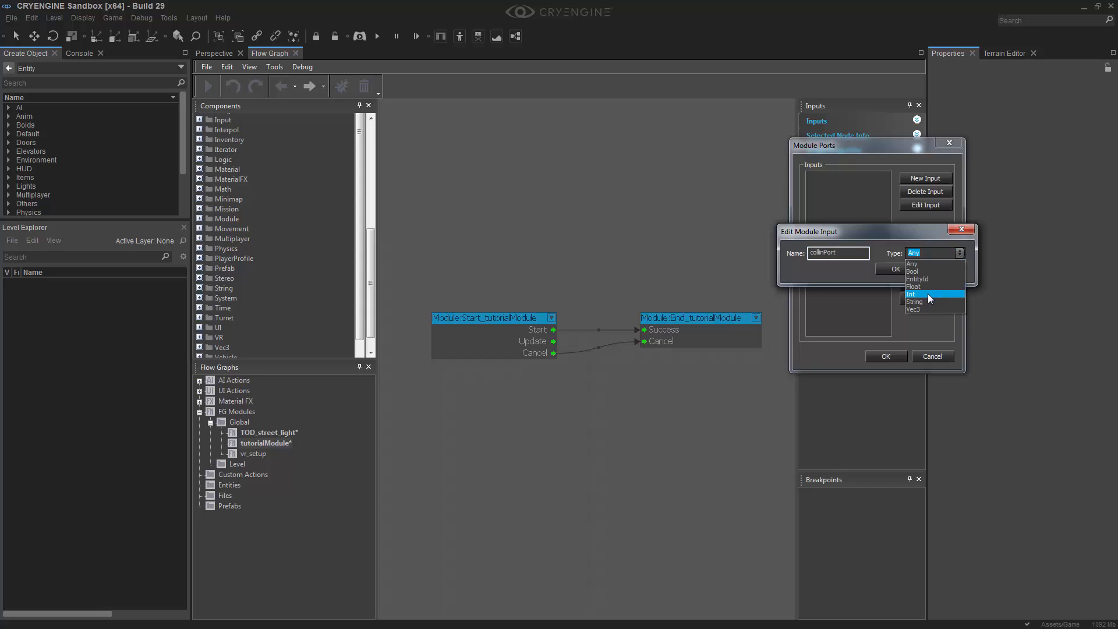
{"action": "left_click", "coordinate": [927, 293]}
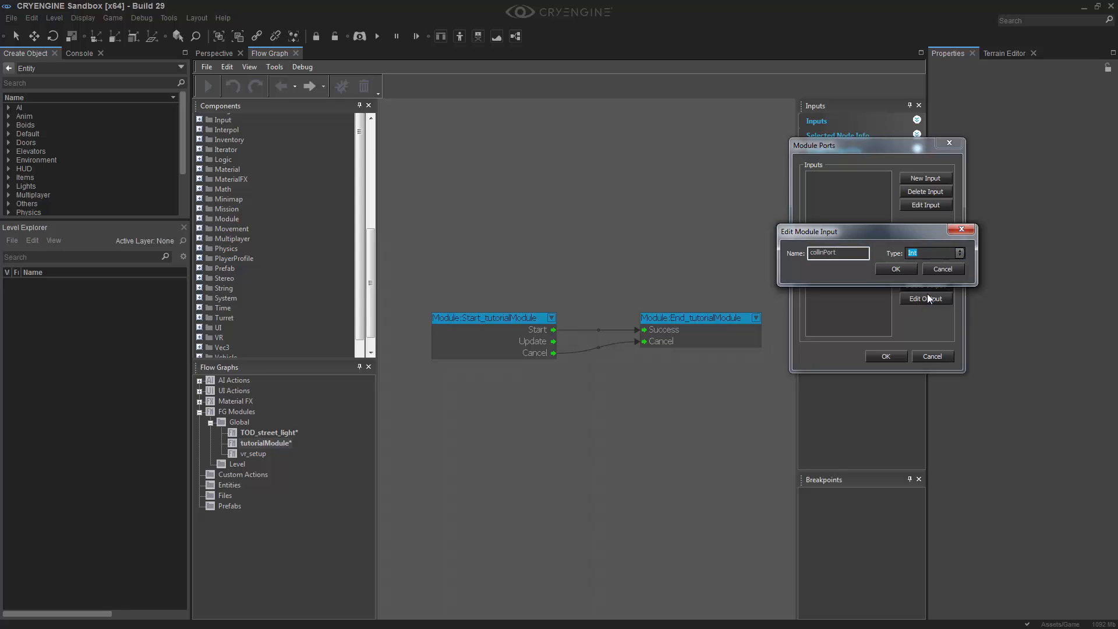
{"action": "left_click", "coordinate": [907, 267]}
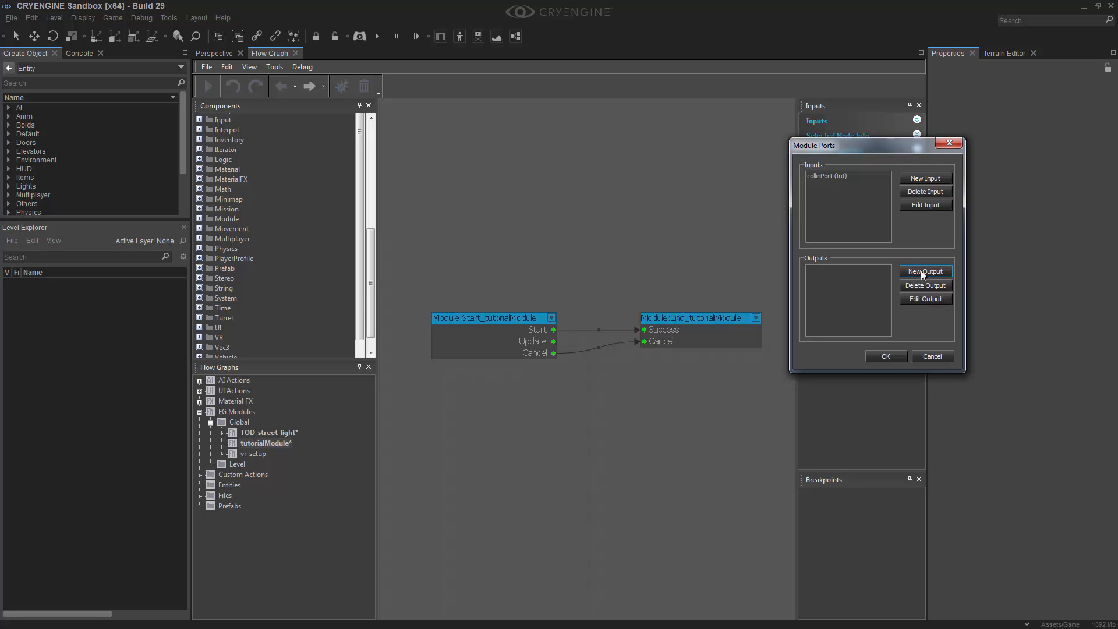
Add an output port named collinOut of type Int to the module and apply the port changes
{"action": "left_click", "coordinate": [921, 271]}
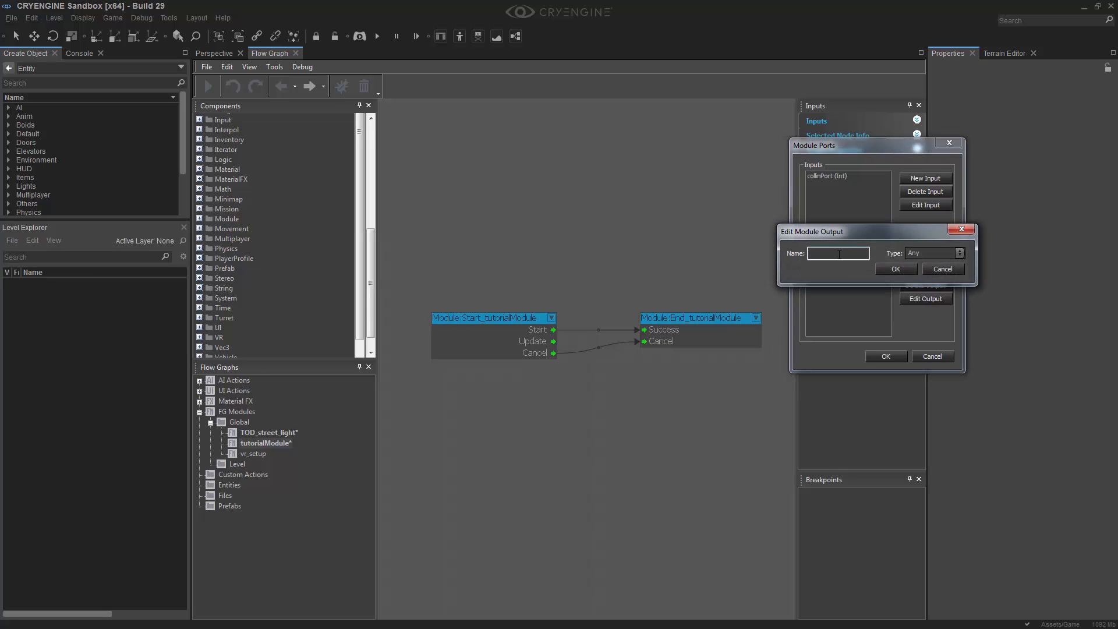
{"action": "type", "text": "collinOut"}
{"action": "left_click", "coordinate": [959, 253]}
{"action": "left_click", "coordinate": [934, 293]}
{"action": "left_click", "coordinate": [912, 271]}
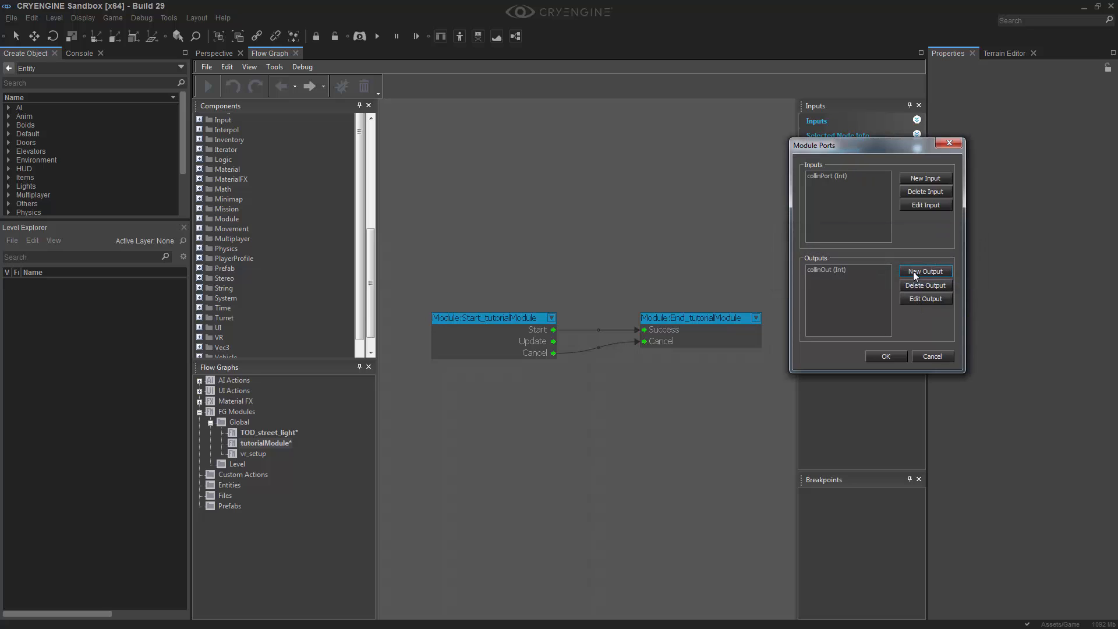
{"action": "left_click", "coordinate": [886, 357]}
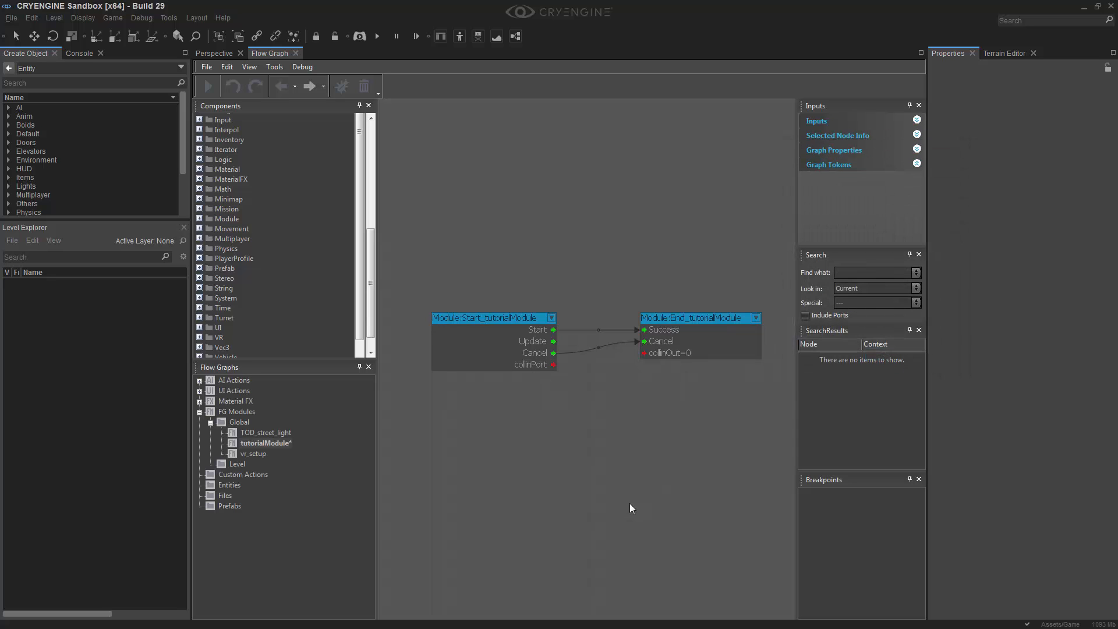
Move the Module:End_tutorialModule node farther away from the start node to widen the gap between them
{"action": "left_click", "coordinate": [530, 363]}
{"action": "left_click", "coordinate": [684, 354]}
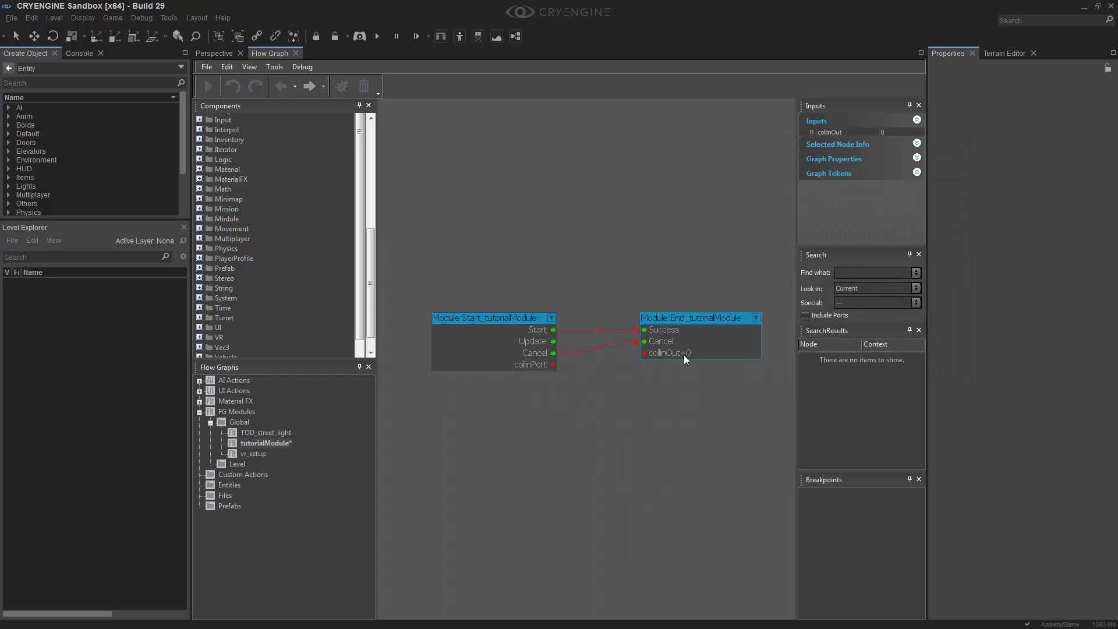
{"action": "left_click", "coordinate": [671, 446]}
{"action": "right_click_drag", "start_coordinate": [682, 481], "coordinate": [671, 465]}
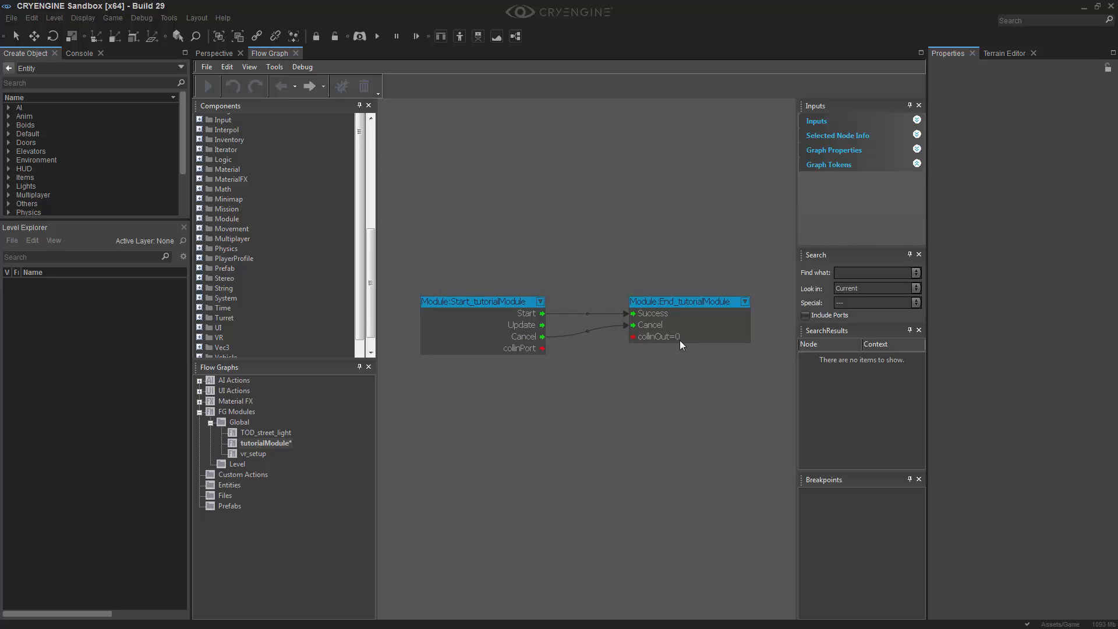
{"action": "left_click_drag", "start_coordinate": [687, 302], "coordinate": [718, 303]}
{"action": "left_click", "coordinate": [636, 404]}
{"action": "right_click_drag", "start_coordinate": [636, 404], "coordinate": [620, 363]}
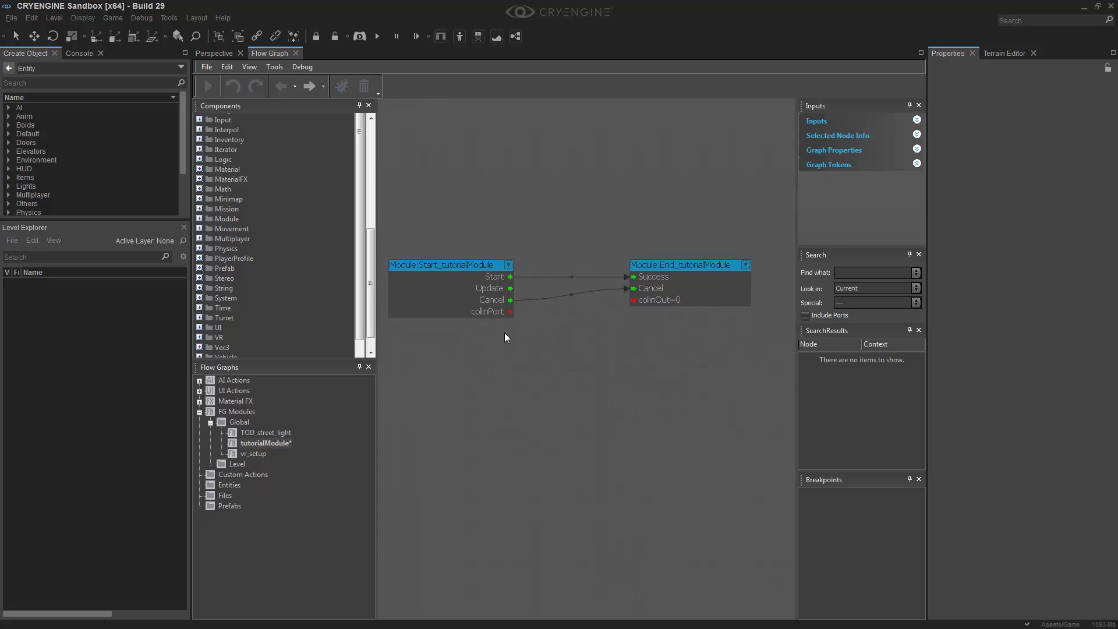
{"action": "left_click", "coordinate": [510, 312]}
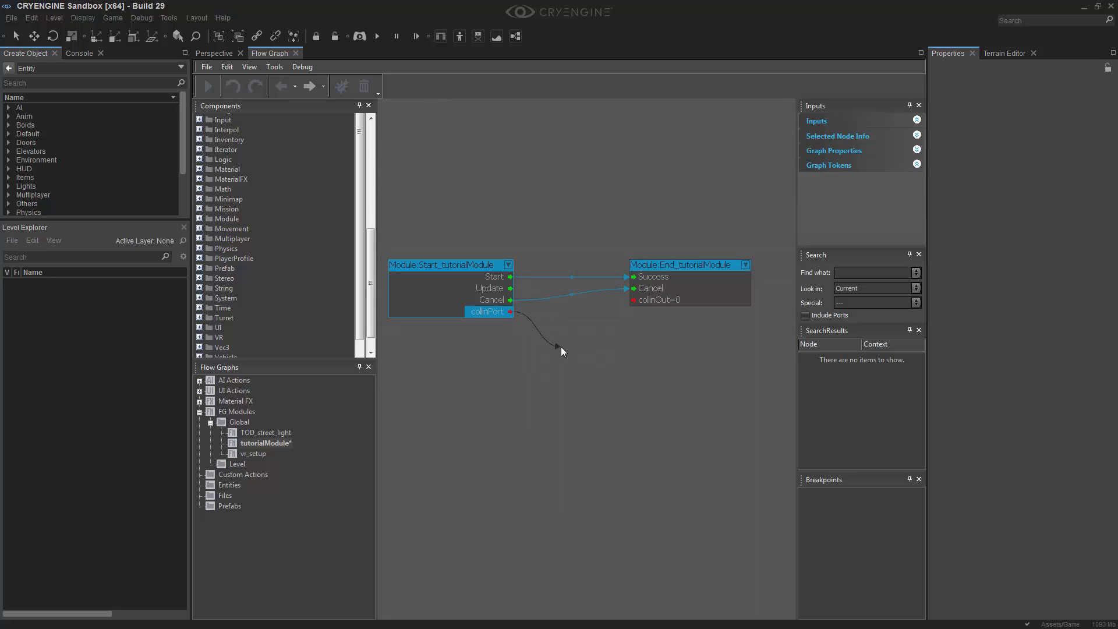
{"action": "left_click_drag", "start_coordinate": [561, 347], "coordinate": [561, 347]}
{"action": "left_click_drag", "start_coordinate": [634, 299], "coordinate": [590, 319]}
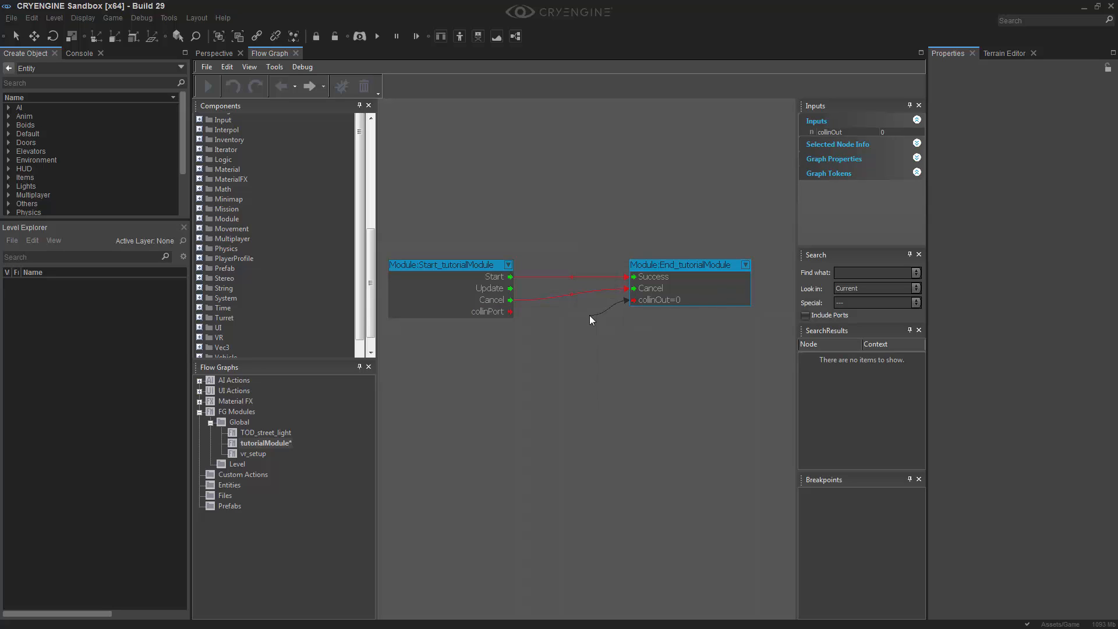
{"action": "left_click", "coordinate": [590, 373]}
Add a String:SetString node and place it below and between the module's start and end nodes
{"action": "right_click_drag", "start_coordinate": [592, 379], "coordinate": [588, 313]}
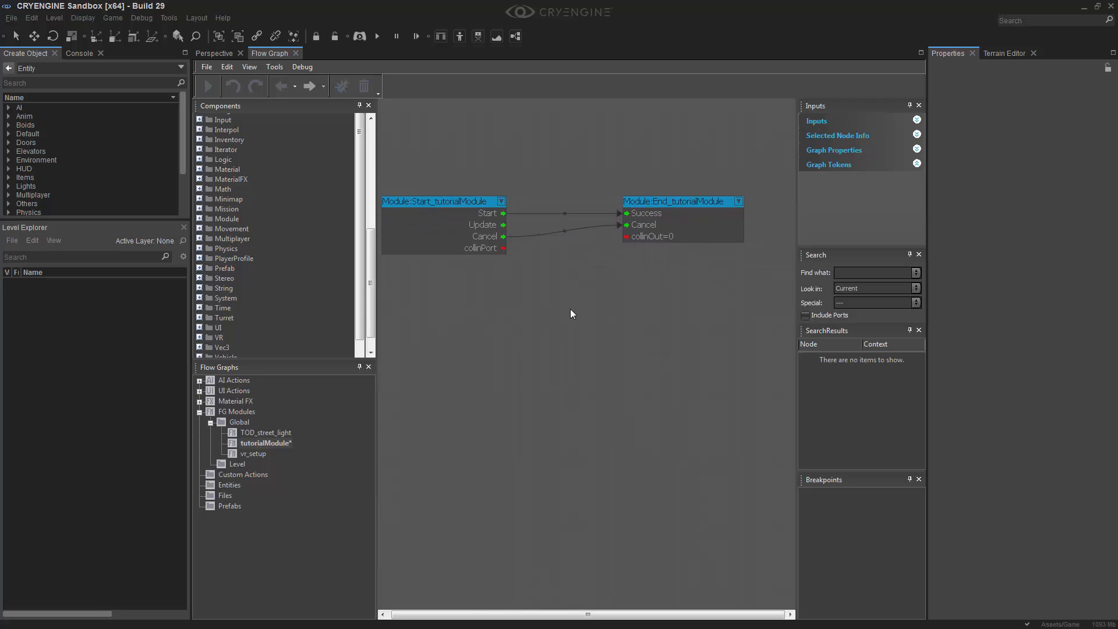
{"action": "key", "text": "q"}
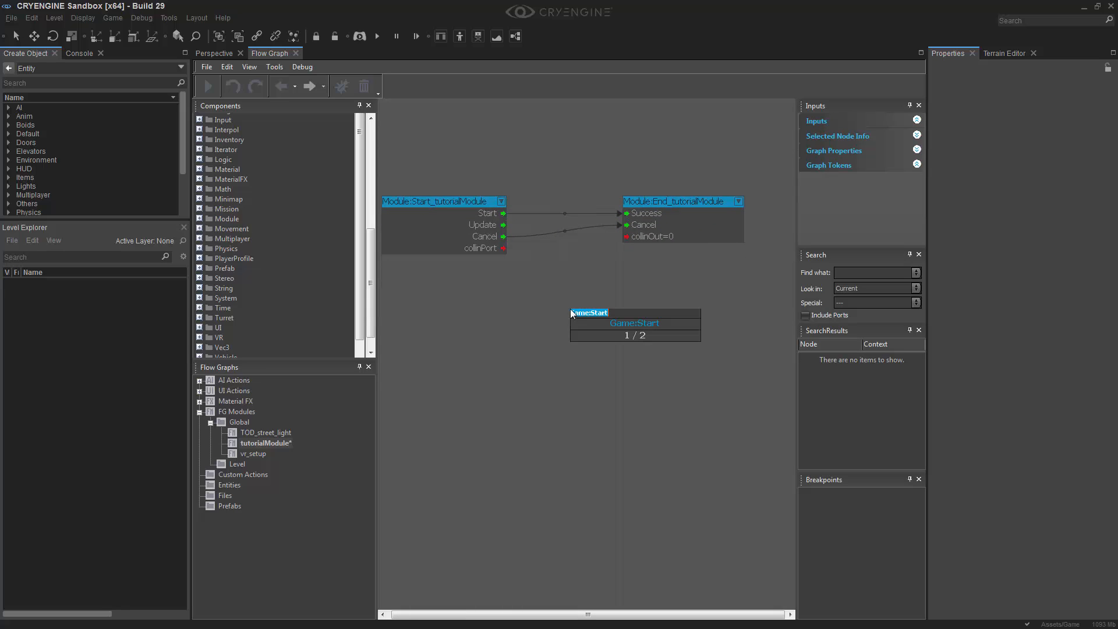
{"action": "type", "text": "setstring"}
{"action": "key", "text": "Down"}
{"action": "key", "text": "Return"}
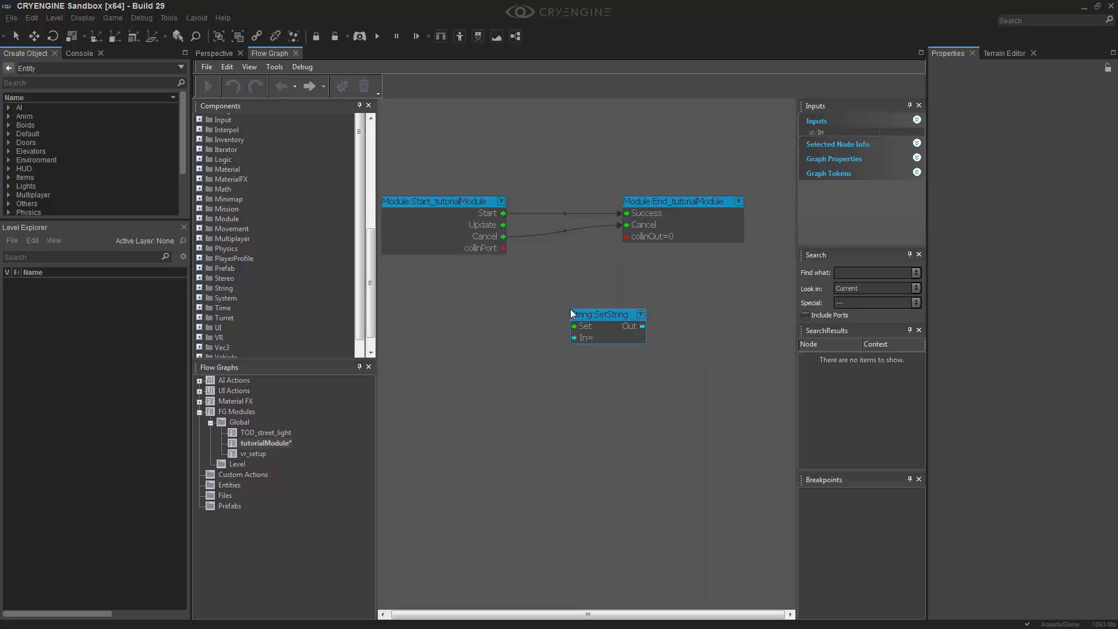
{"action": "left_click_drag", "start_coordinate": [621, 318], "coordinate": [572, 290]}
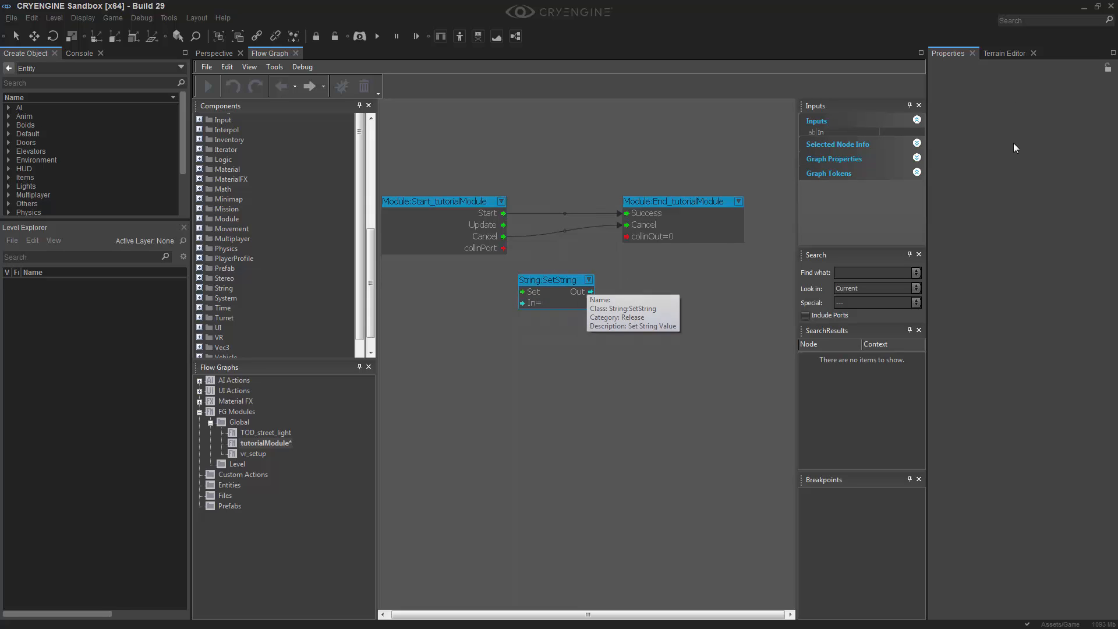
Set the String:SetString node's In value to 10 and connect its Out port to both collinOut and Success on the end node
{"action": "left_click", "coordinate": [911, 134]}
{"action": "type", "text": "10"}
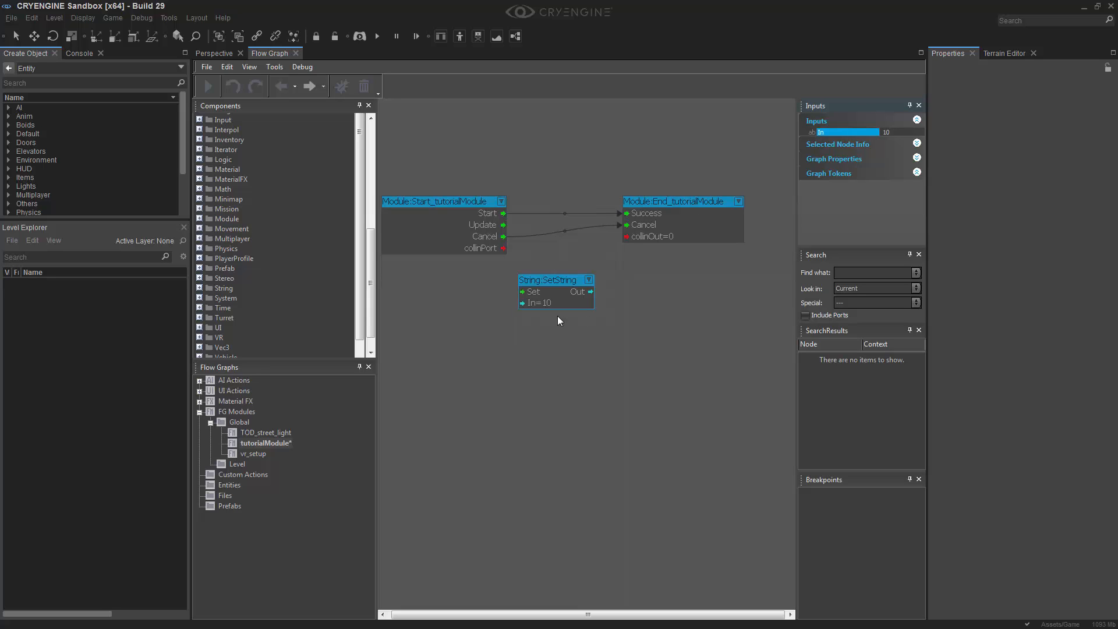
{"action": "left_click_drag", "start_coordinate": [615, 260], "coordinate": [619, 213]}
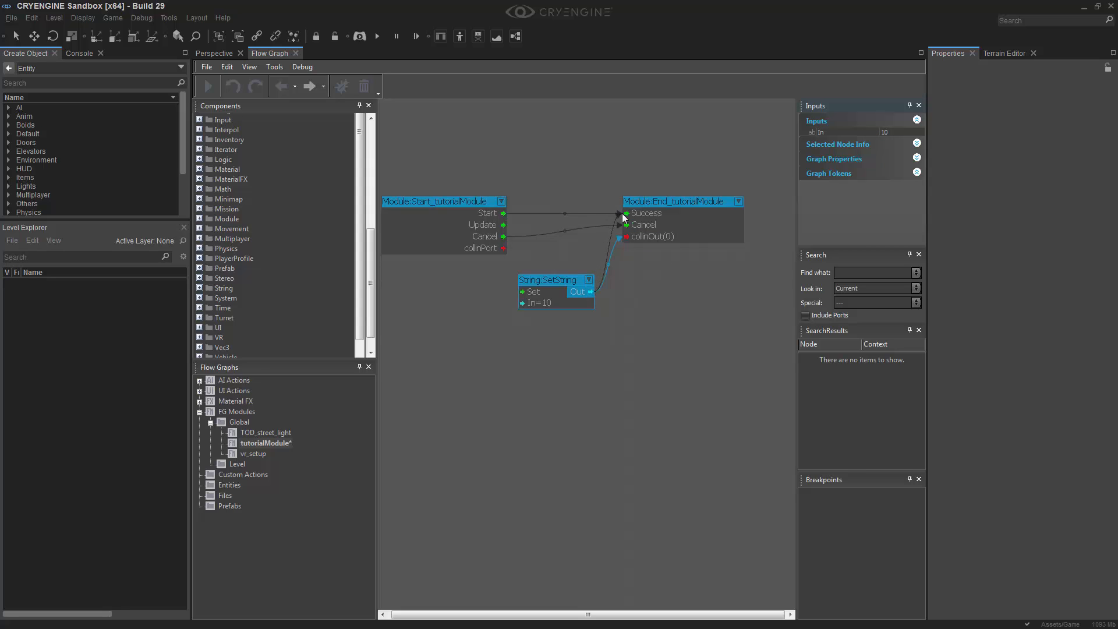
{"action": "left_click", "coordinate": [664, 354]}
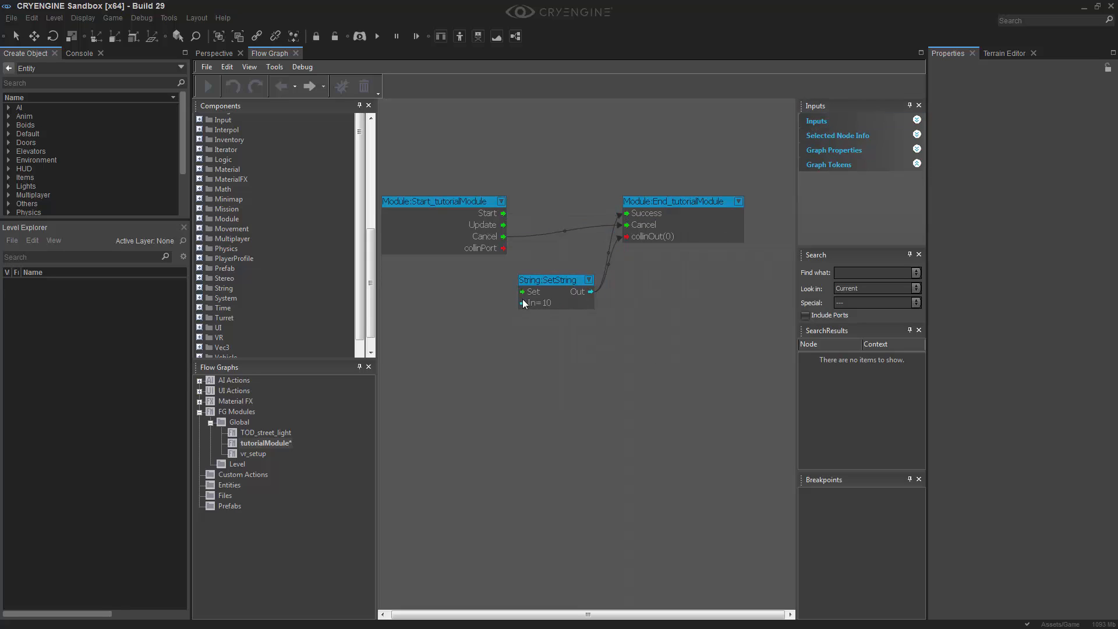
Connect the start node's Start output to Set on String:SetString, and line the three nodes up in an evenly spaced row
{"action": "left_click_drag", "start_coordinate": [504, 214], "coordinate": [537, 204]}
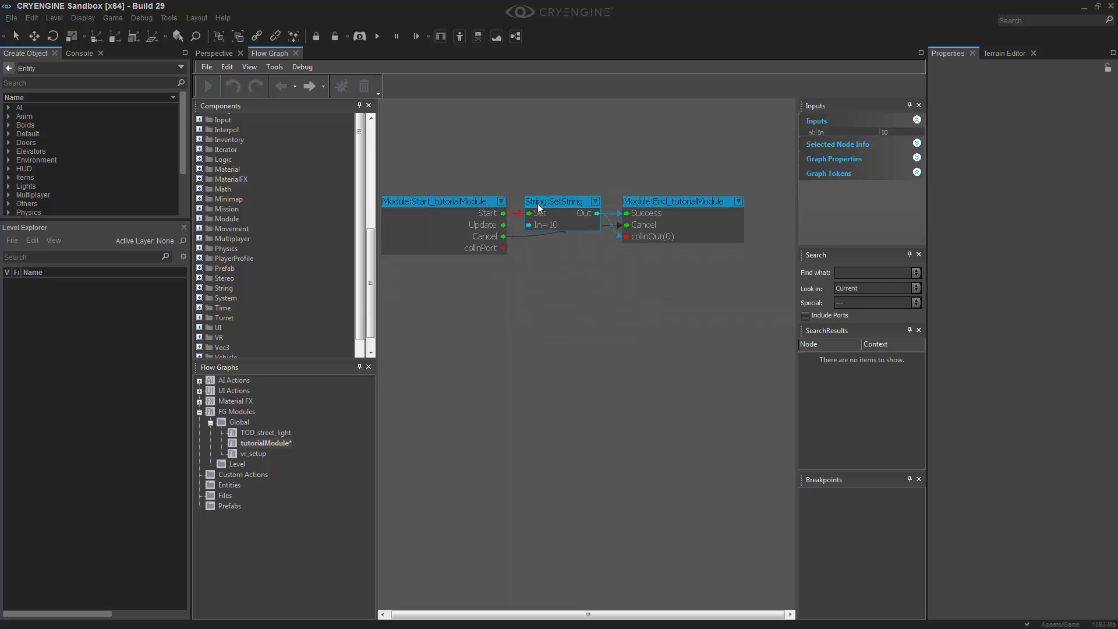
{"action": "scroll", "coordinate": [564, 282], "scroll_direction": "down", "scroll_amount": 1}
{"action": "left_click_drag", "start_coordinate": [668, 215], "coordinate": [725, 215]}
{"action": "left_click_drag", "start_coordinate": [581, 215], "coordinate": [604, 212]}
{"action": "right_click_drag", "start_coordinate": [603, 363], "coordinate": [600, 433]}
Save all external graphs to store the tutorialModule changes
{"action": "left_click", "coordinate": [207, 67]}
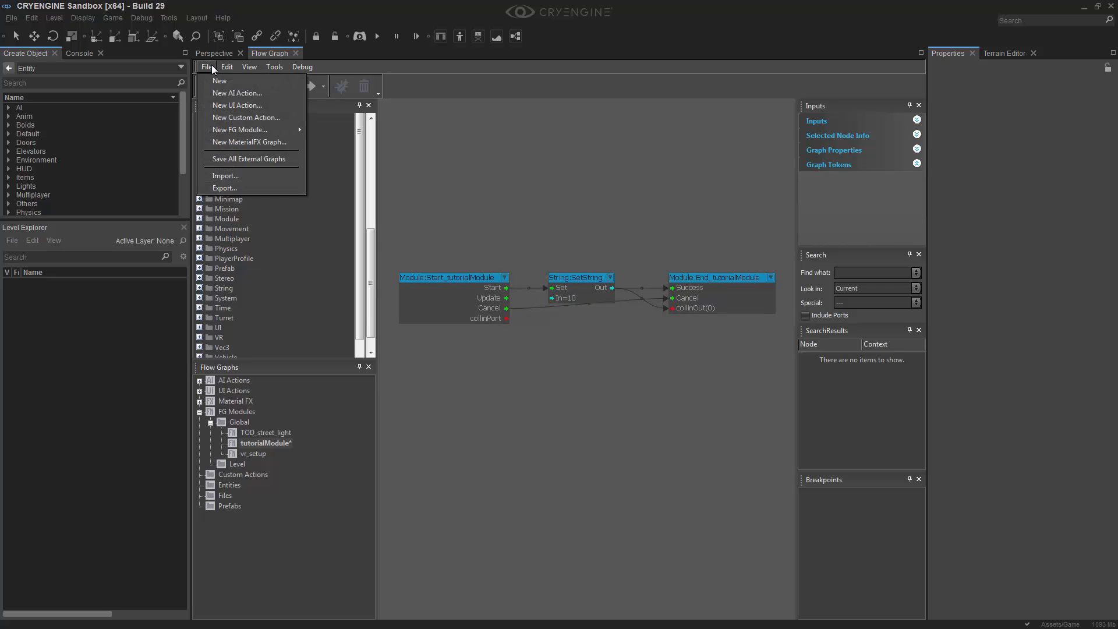
{"action": "left_click", "coordinate": [233, 161]}
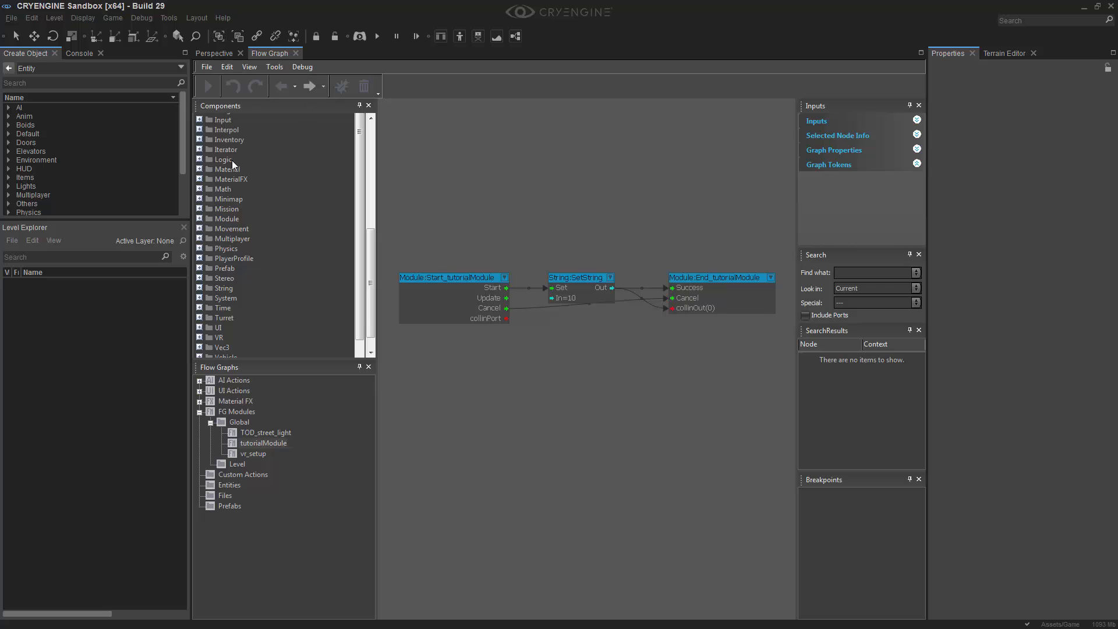
Place a FlowgraphEntity from the Default entity category on the terrain in the perspective view
{"action": "left_click", "coordinate": [222, 54]}
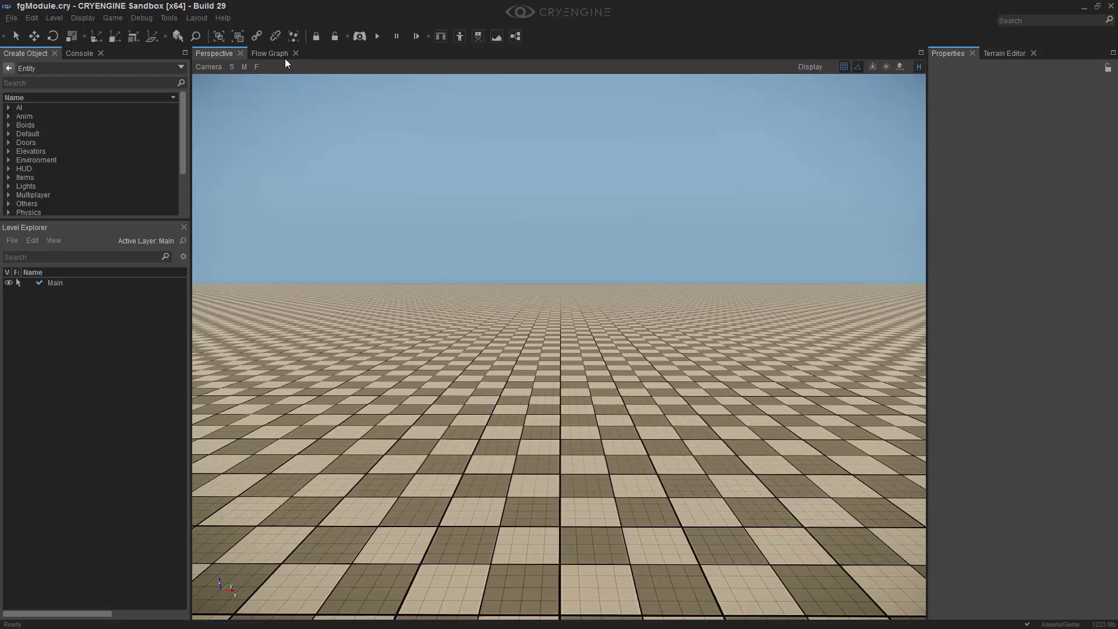
{"action": "double_click", "coordinate": [41, 133]}
{"action": "left_click_drag", "start_coordinate": [36, 145], "coordinate": [559, 412]}
Create a flow graph for the placed FlowgraphEntity with the group name moduleTest
{"action": "right_click", "coordinate": [556, 413]}
{"action": "left_click", "coordinate": [588, 419]}
{"action": "type", "text": "moduleTest"}
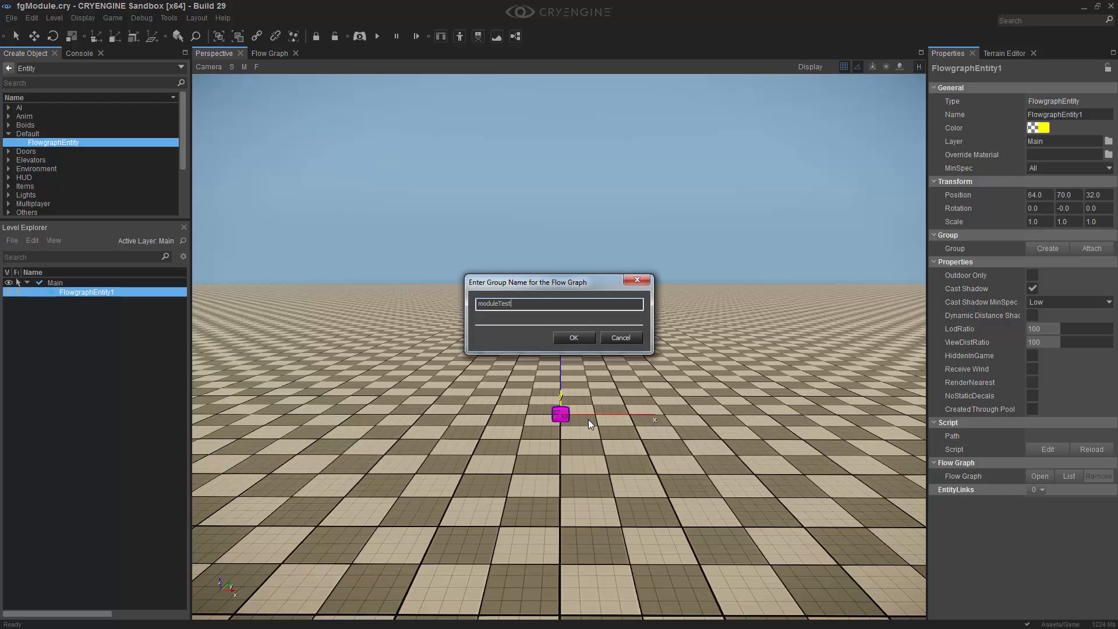
{"action": "left_click", "coordinate": [578, 338]}
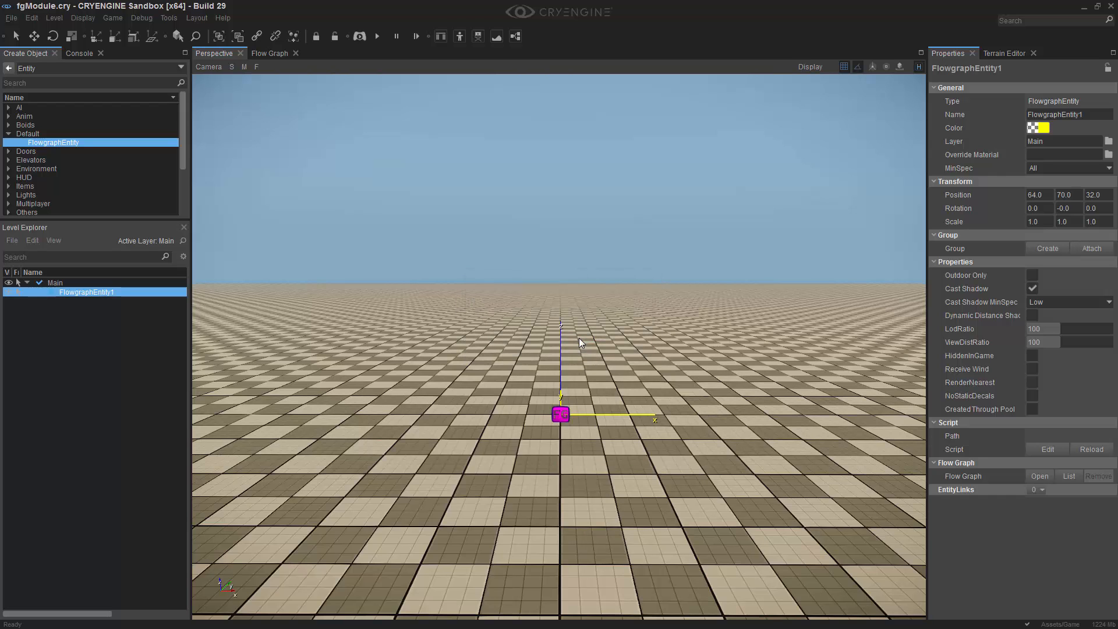
Add a Module:Call_tutorialModule node to the FlowgraphEntity1 graph in the moduleTest group
{"action": "left_click", "coordinate": [271, 53]}
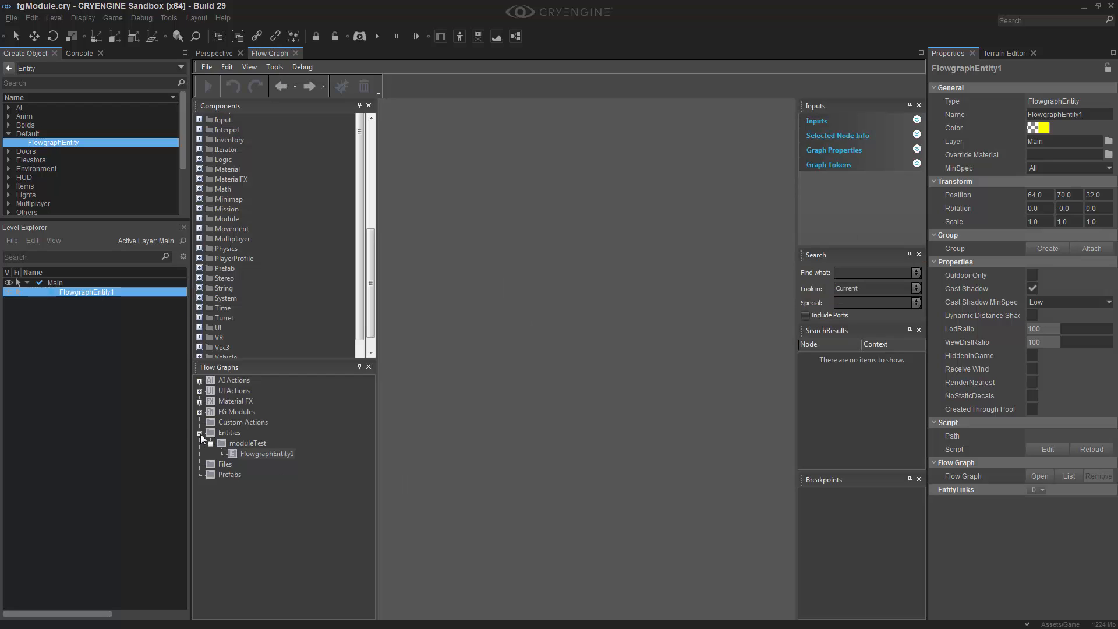
{"action": "left_click", "coordinate": [200, 219]}
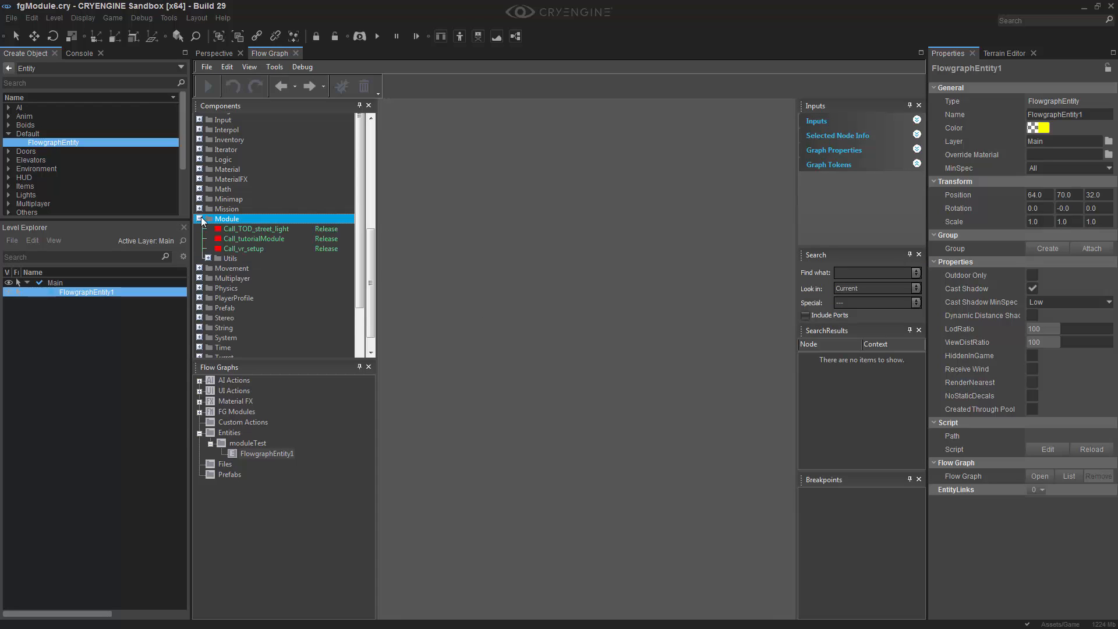
{"action": "left_click_drag", "start_coordinate": [232, 240], "coordinate": [521, 340]}
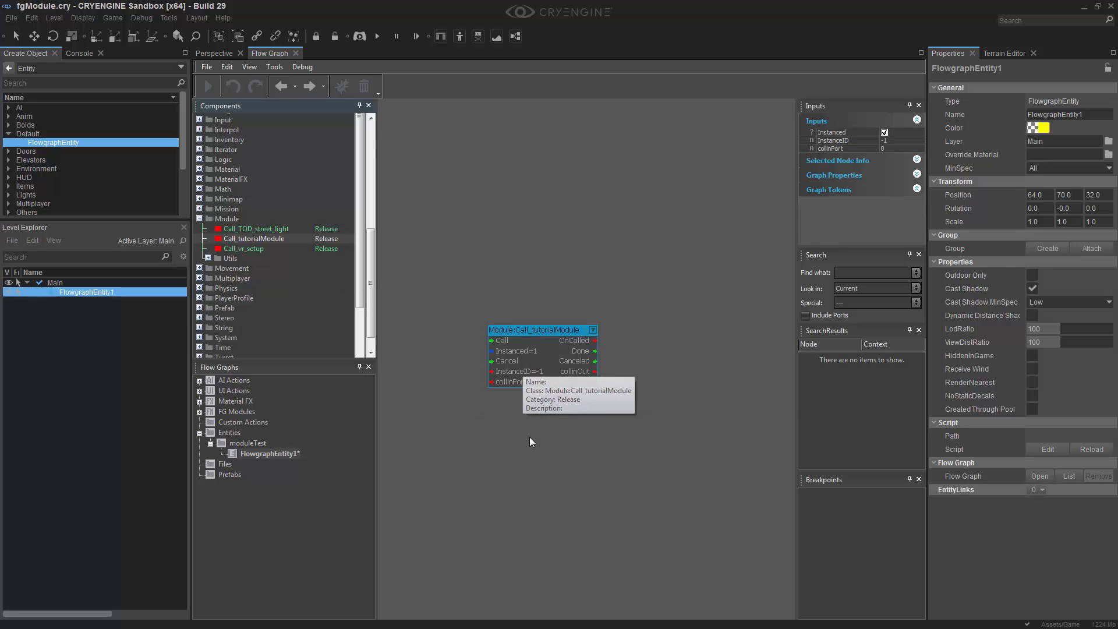
{"action": "right_click_drag", "start_coordinate": [529, 436], "coordinate": [566, 428]}
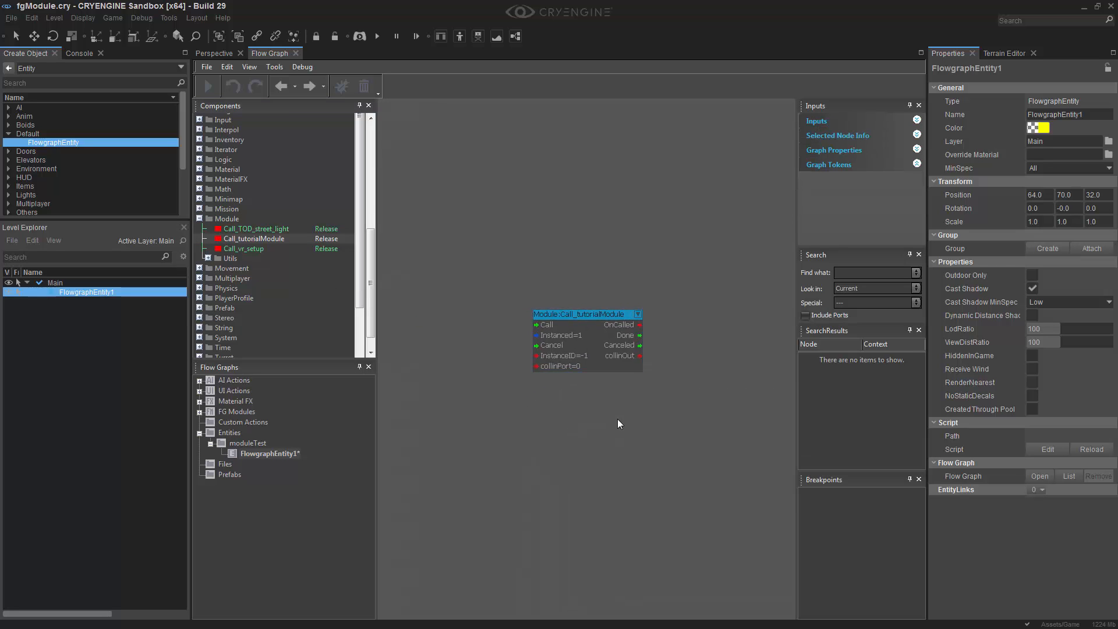
Add a Game:Start node before the Call_tutorialModule node and connect its output to the Call port
{"action": "right_click", "coordinate": [451, 305]}
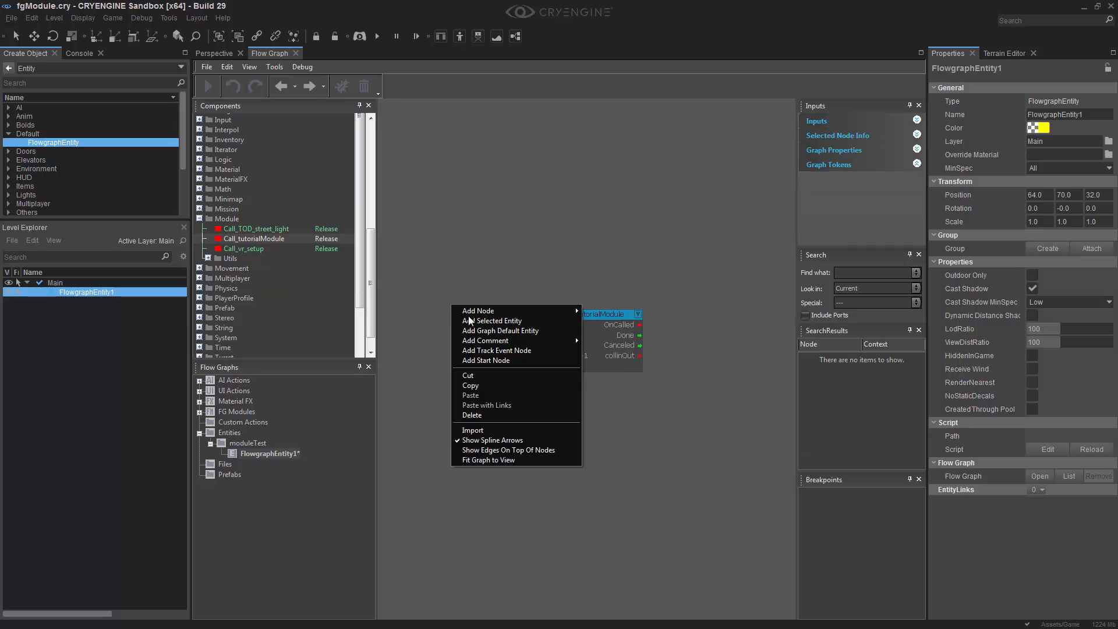
{"action": "left_click", "coordinate": [497, 359]}
{"action": "left_click_drag", "start_coordinate": [507, 317], "coordinate": [450, 323]}
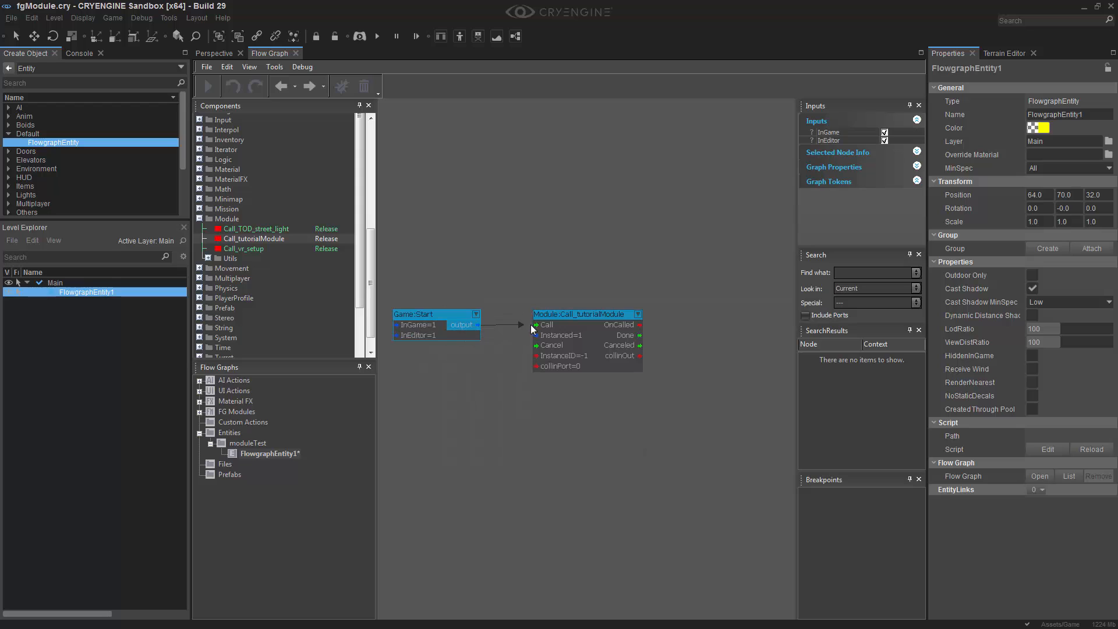
{"action": "left_click", "coordinate": [537, 431]}
Add a Debug:DisplayMessage node after the Call_tutorialModule node
{"action": "right_click_drag", "start_coordinate": [676, 431], "coordinate": [449, 414]}
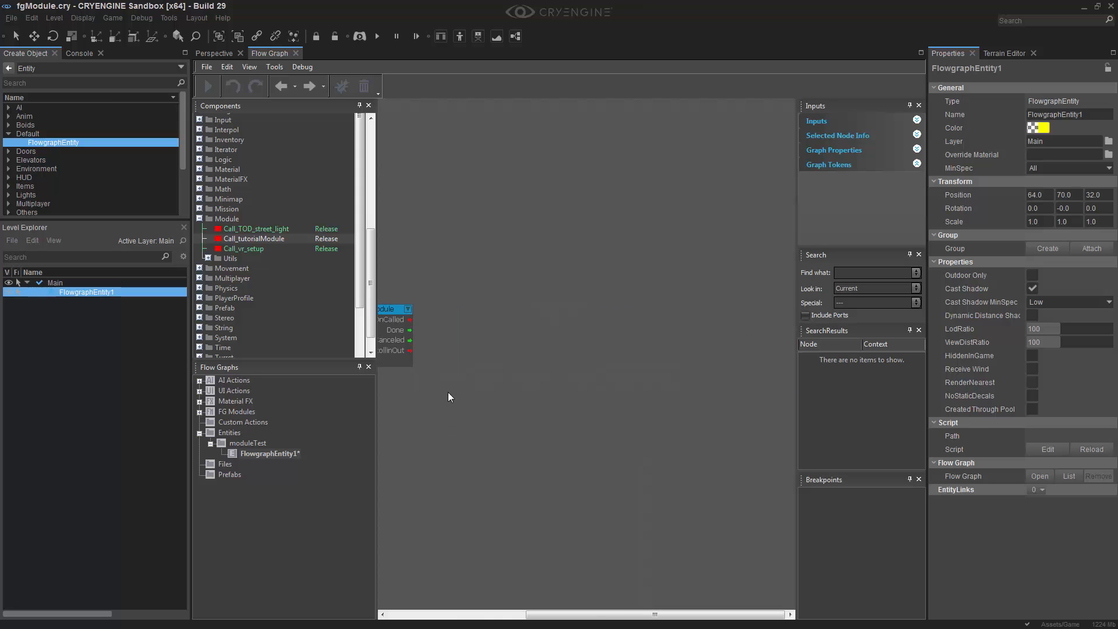
{"action": "left_click_drag", "start_coordinate": [396, 311], "coordinate": [456, 313]}
{"action": "left_click", "coordinate": [561, 367]}
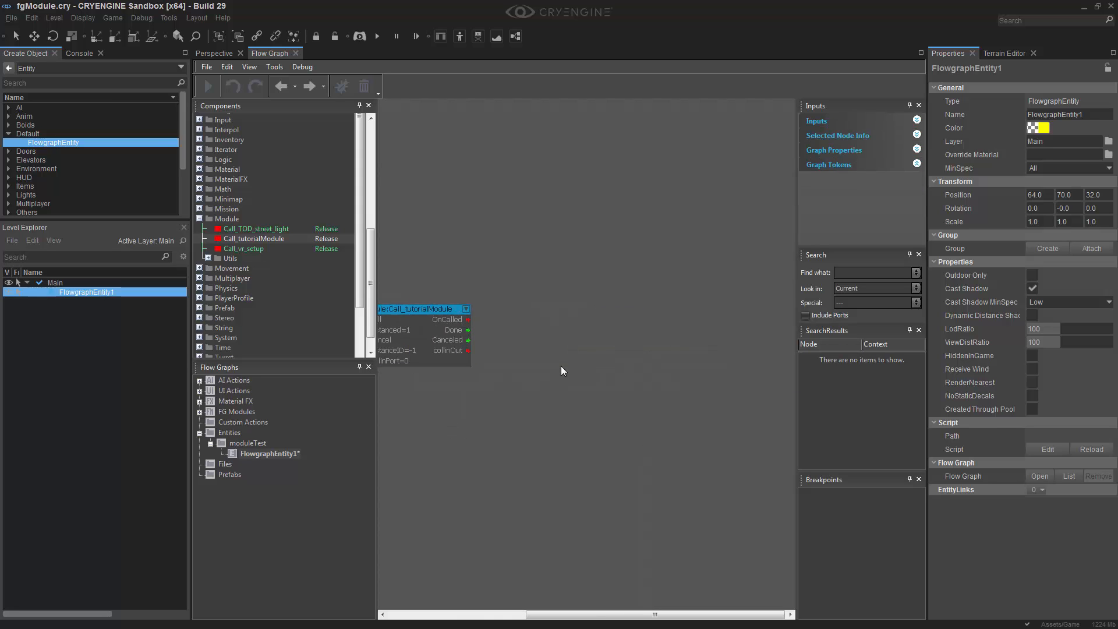
{"action": "type", "text": "qdisplay"}
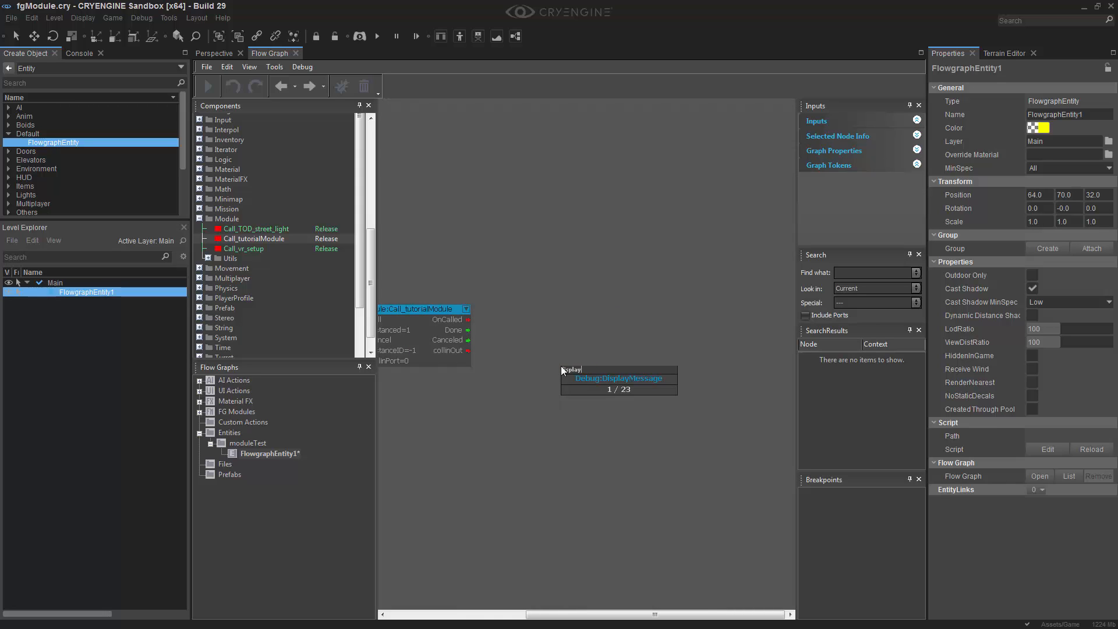
{"action": "key", "text": "Return"}
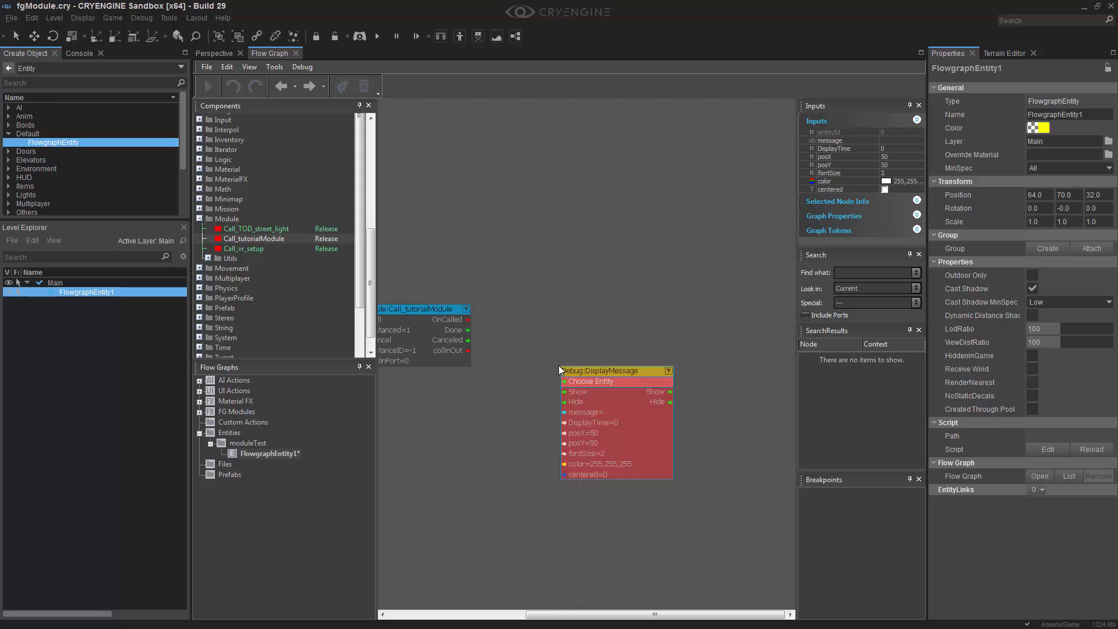
Connect collinOut to the Show and message ports of Debug:DisplayMessage, and align that node beside the Call_tutorialModule node
{"action": "left_click_drag", "start_coordinate": [572, 368], "coordinate": [565, 329]}
{"action": "left_click_drag", "start_coordinate": [469, 352], "coordinate": [557, 353]}
{"action": "left_click_drag", "start_coordinate": [469, 352], "coordinate": [556, 374]}
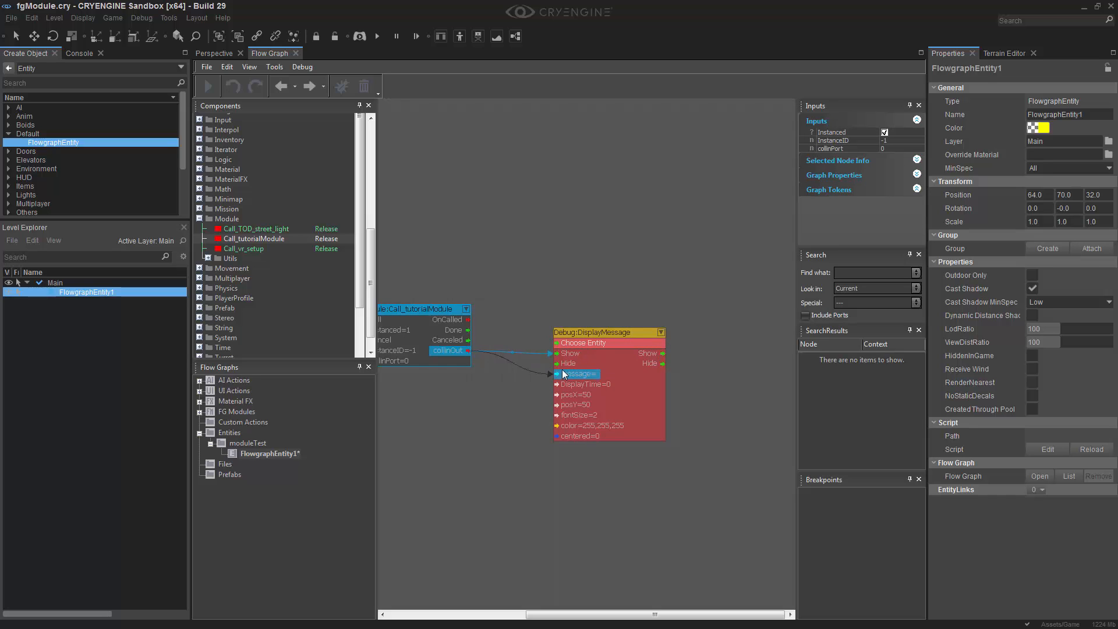
{"action": "left_click_drag", "start_coordinate": [585, 337], "coordinate": [544, 313]}
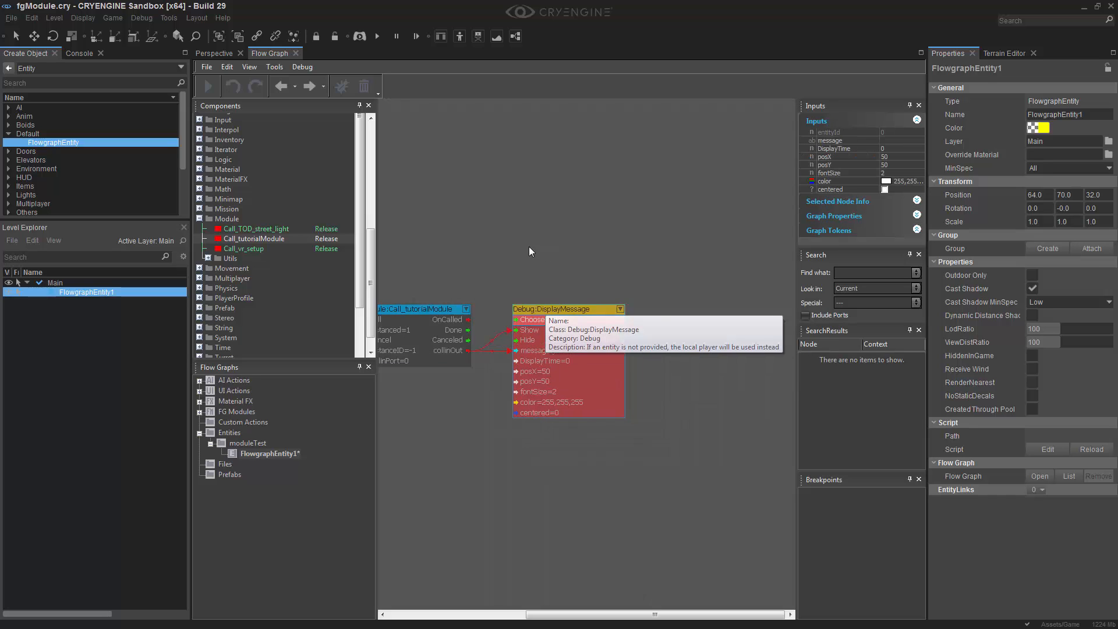
Move the Game:Start node closer to the Call_tutorialModule node to tidy the row
{"action": "right_click_drag", "start_coordinate": [532, 247], "coordinate": [684, 247]}
{"action": "scroll", "coordinate": [684, 246], "scroll_direction": "down", "scroll_amount": 2}
{"action": "left_click_drag", "start_coordinate": [457, 291], "coordinate": [520, 291]}
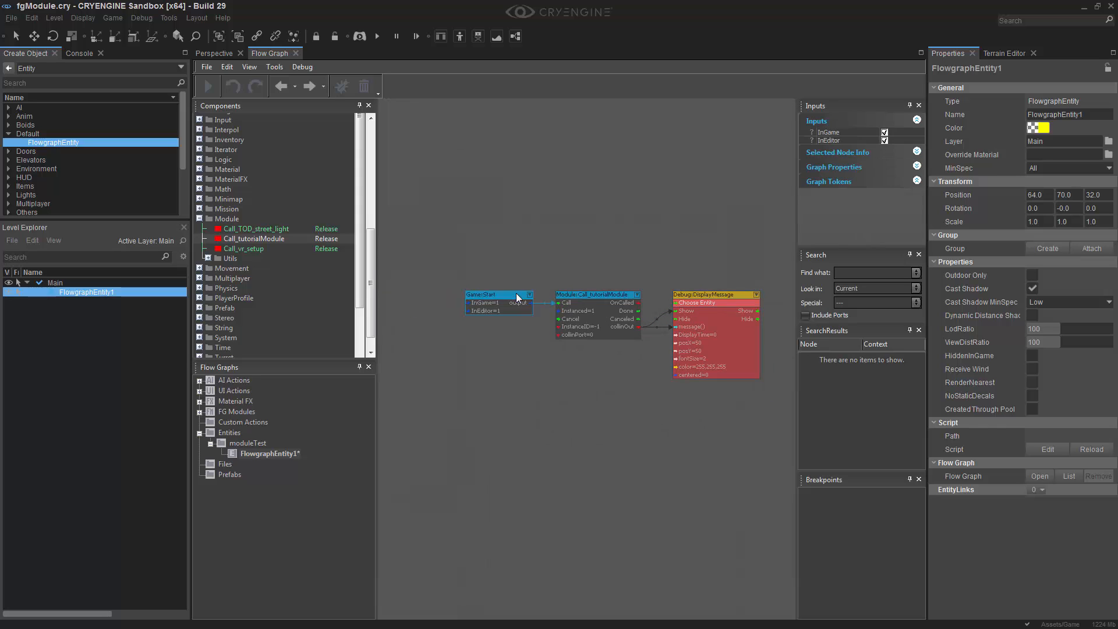
{"action": "left_click", "coordinate": [518, 270]}
{"action": "scroll", "coordinate": [631, 274], "scroll_direction": "up", "scroll_amount": 2}
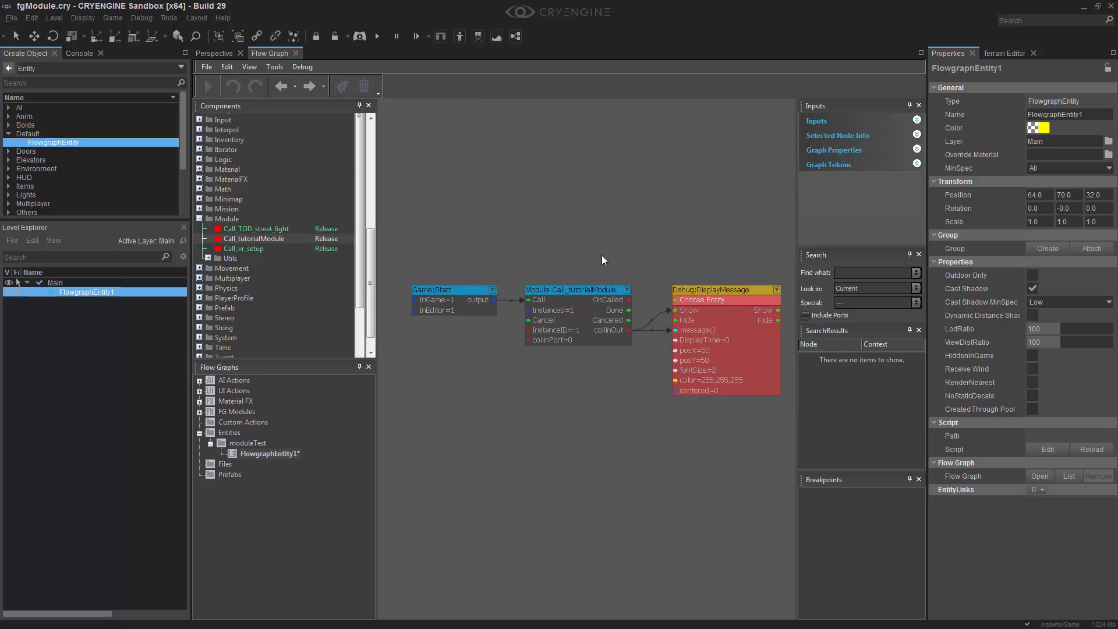
Run the level with flow graph debugging active and examine the values passed from the module call to the DisplayMessage node
{"action": "left_click", "coordinate": [377, 37]}
{"action": "left_click", "coordinate": [378, 38]}
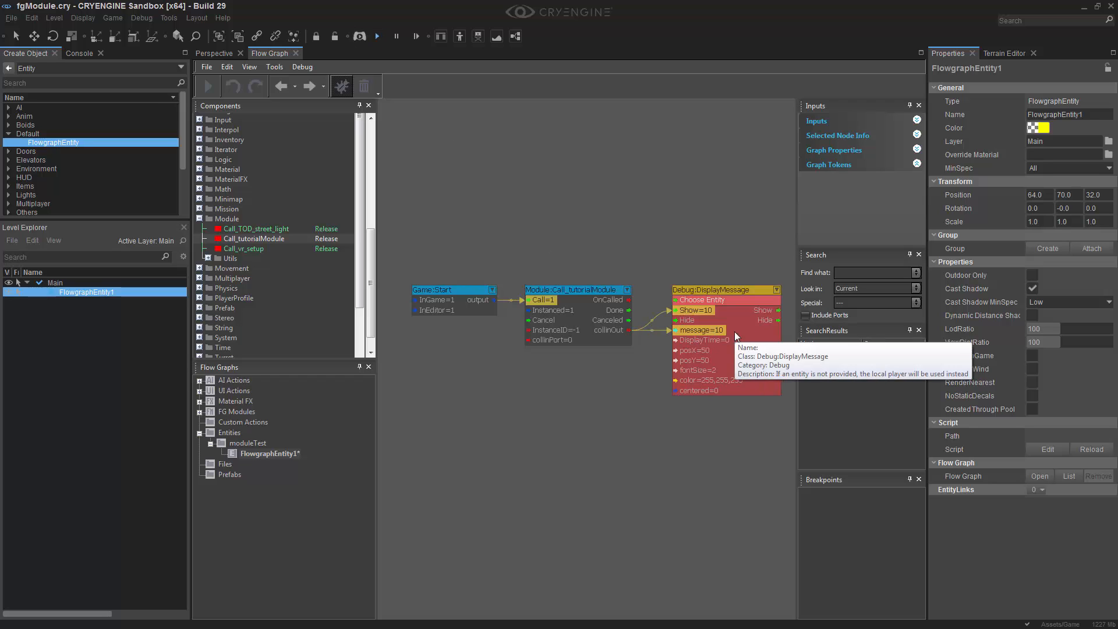
{"action": "middle_click_drag", "start_coordinate": [662, 454], "coordinate": [656, 414]}
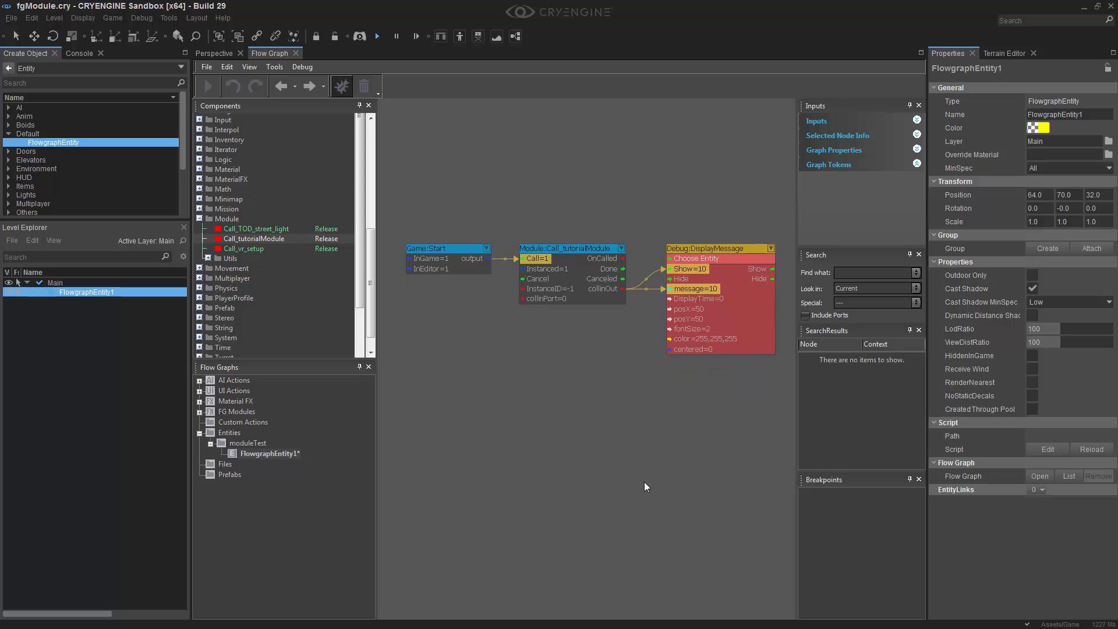
{"action": "middle_click_drag", "start_coordinate": [644, 483], "coordinate": [640, 484]}
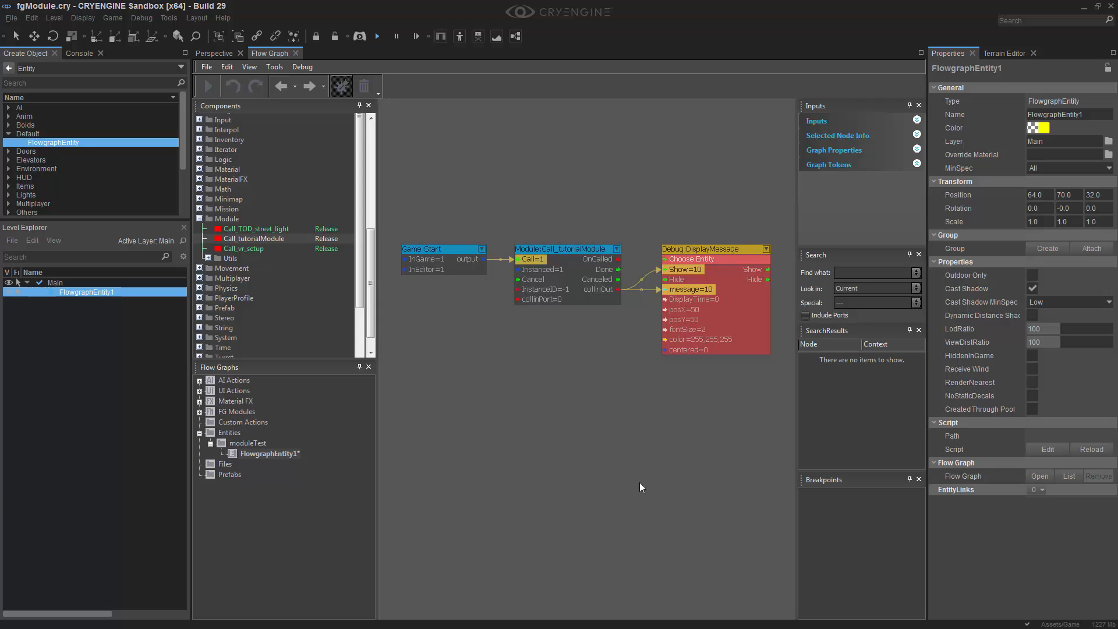